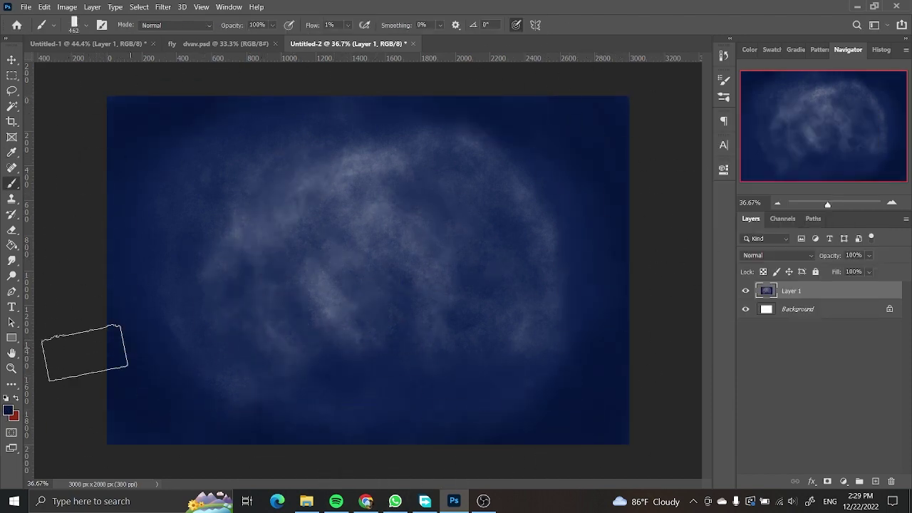
# Raise the brush's Transfer opacity jitter and switch on Shape Dynamics in Brush Settings.
pyautogui.press('F5')
pyautogui.moveTo(440, 110); pyautogui.dragTo(427, 107)
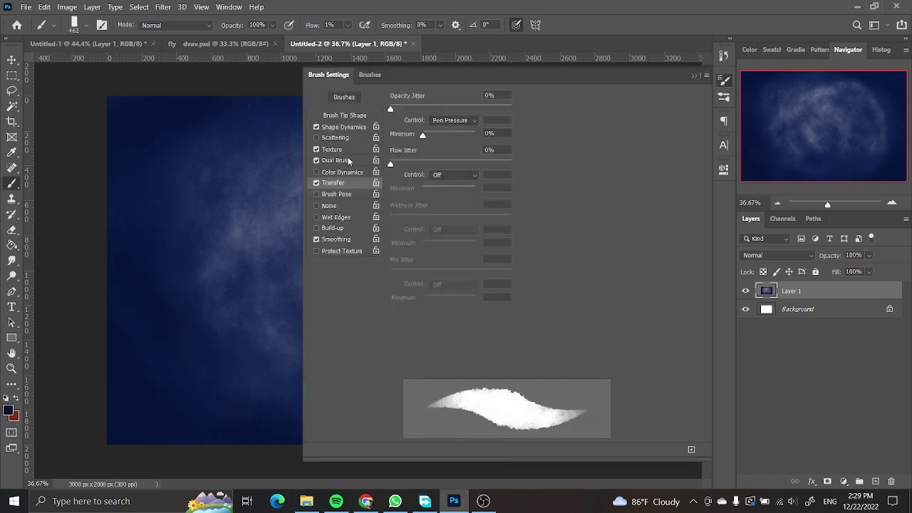
pyautogui.click(343, 127)
pyautogui.press('F5')
# Add a new layer and block in a dark shape on it.
pyautogui.hotkey('ctrl', 'shift', 'alt', 'n')
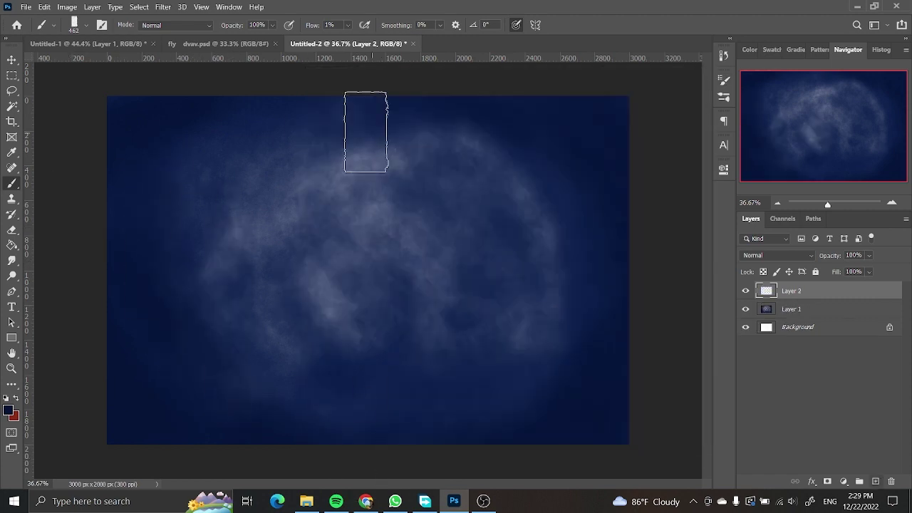
pyautogui.moveTo(392, 235)
pyautogui.mouseDown()
pyautogui.moveTo(392, 377)
pyautogui.moveTo(295, 301)
pyautogui.moveTo(385, 422)
pyautogui.moveTo(306, 320)
pyautogui.mouseUp()
pyautogui.press('e')
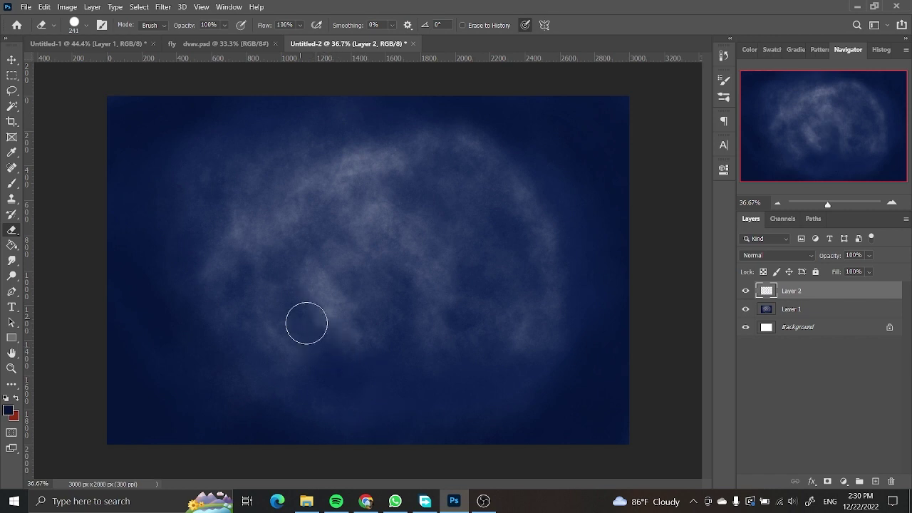
pyautogui.press('b')
pyautogui.press('Escape')
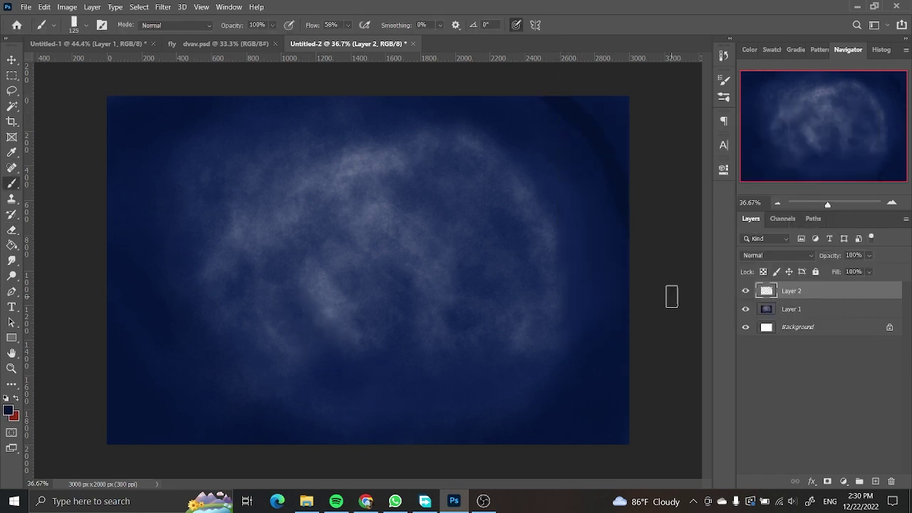
pyautogui.press('XF86MonBrightnessUp')
# Set the paint colour to black and paint a dark wall down the right edge.
pyautogui.click(10, 412)
pyautogui.click(569, 293)
pyautogui.click(834, 141)
pyautogui.moveTo(563, 97)
pyautogui.mouseDown()
pyautogui.moveTo(578, 107)
pyautogui.moveTo(624, 255)
pyautogui.moveTo(624, 403)
pyautogui.mouseUp()
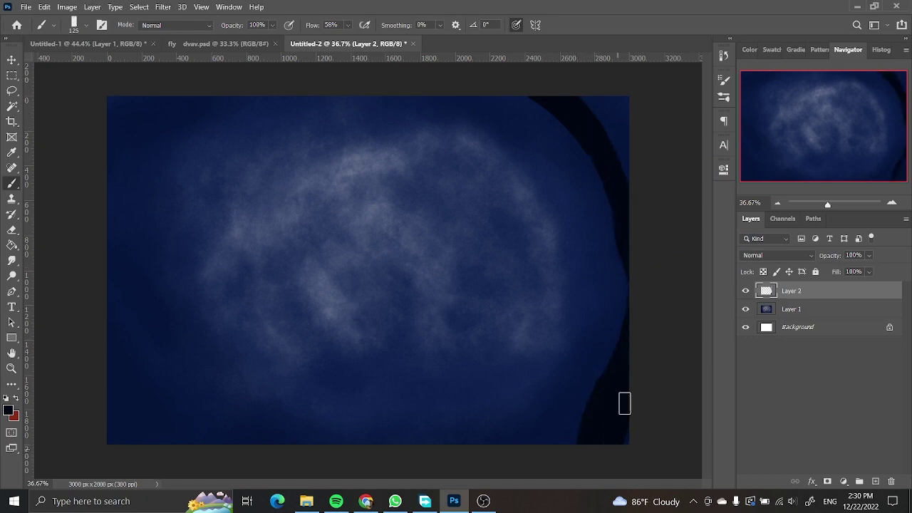
pyautogui.scroll(3, 489, 254)
pyautogui.scroll(-2, 507, 238)
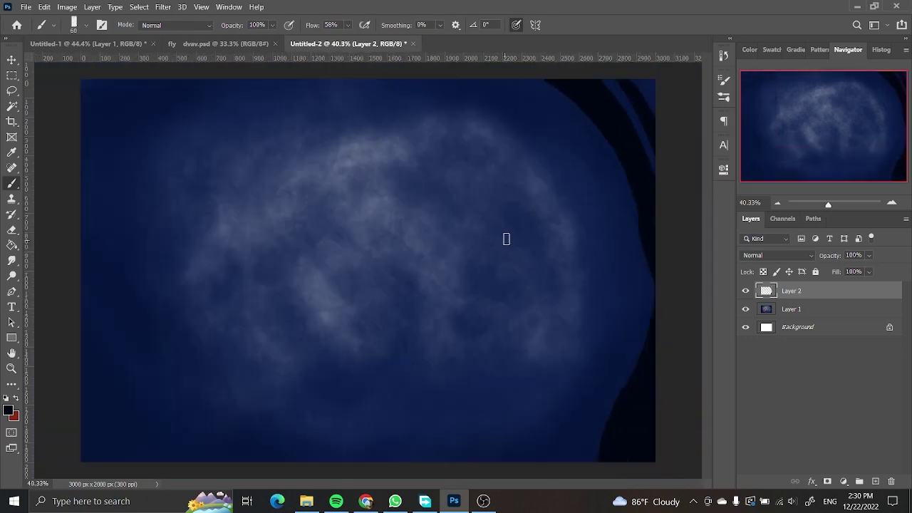
# Paint several curved and forked dark roots hanging down the left side.
pyautogui.moveTo(154, 81); pyautogui.dragTo(86, 241)
pyautogui.moveTo(102, 184); pyautogui.dragTo(102, 124)
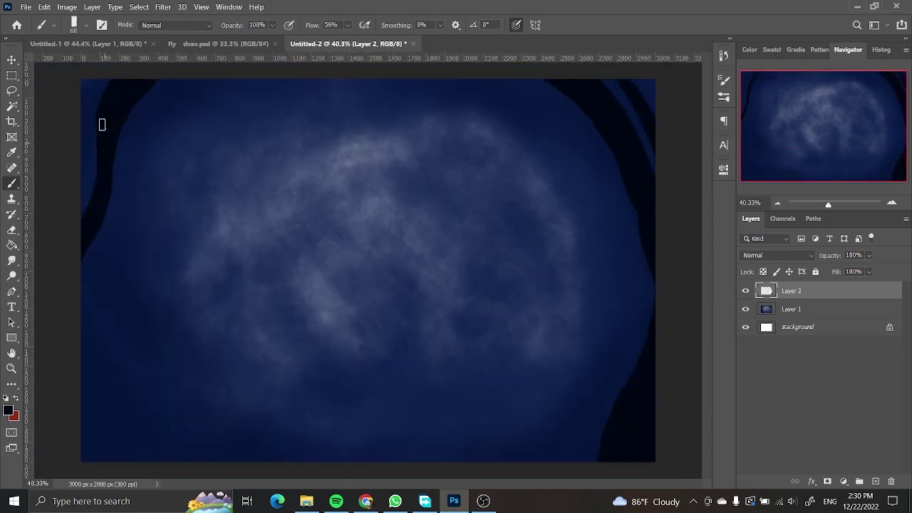
pyautogui.moveTo(175, 81); pyautogui.dragTo(154, 292)
pyautogui.moveTo(178, 285); pyautogui.dragTo(172, 203)
pyautogui.moveTo(148, 92); pyautogui.dragTo(135, 339)
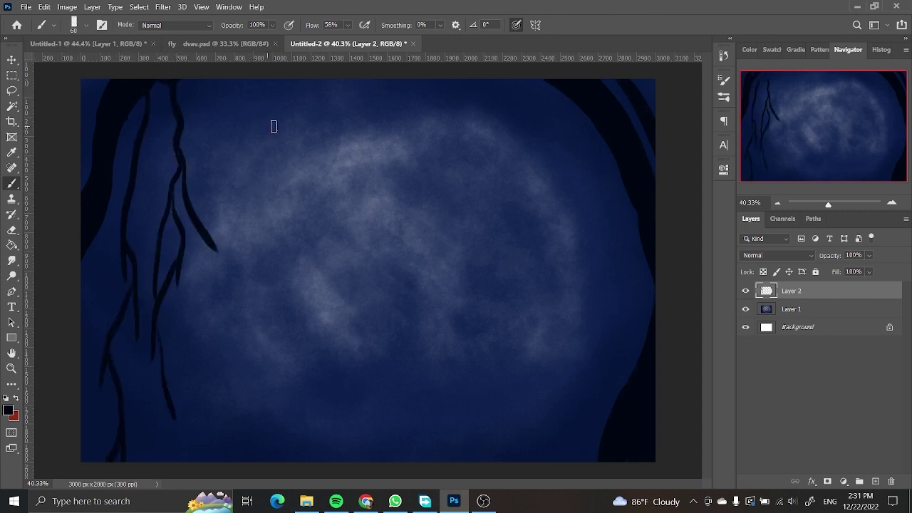
# Paint thin branching roots on the right and a short lower root on the left.
pyautogui.moveTo(557, 82); pyautogui.dragTo(605, 330)
pyautogui.moveTo(573, 397); pyautogui.dragTo(577, 460)
pyautogui.moveTo(524, 81); pyautogui.dragTo(606, 208)
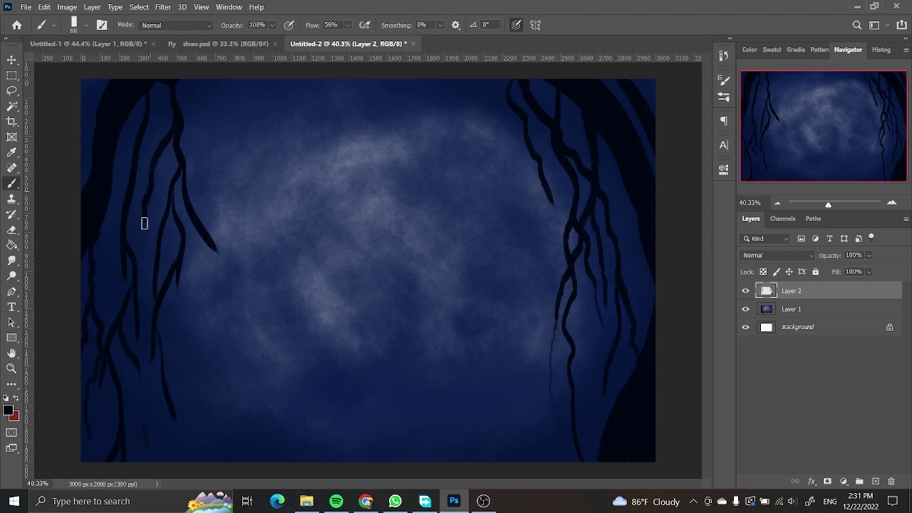
pyautogui.moveTo(179, 334); pyautogui.dragTo(191, 435)
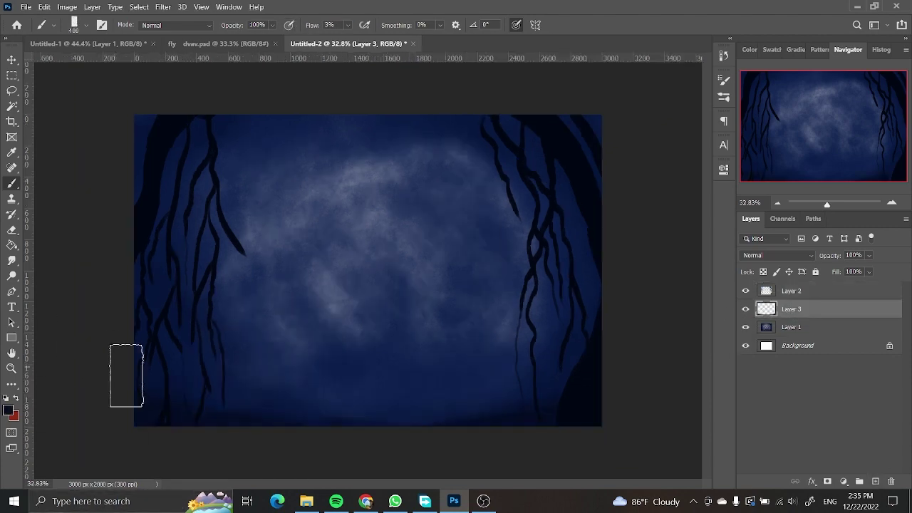
# Paint a dark ground band along the bottom and a lighter stroke down the right edge; add a layer.
pyautogui.moveTo(407, 404)
pyautogui.mouseDown()
pyautogui.moveTo(595, 395)
pyautogui.moveTo(222, 395)
pyautogui.mouseUp()
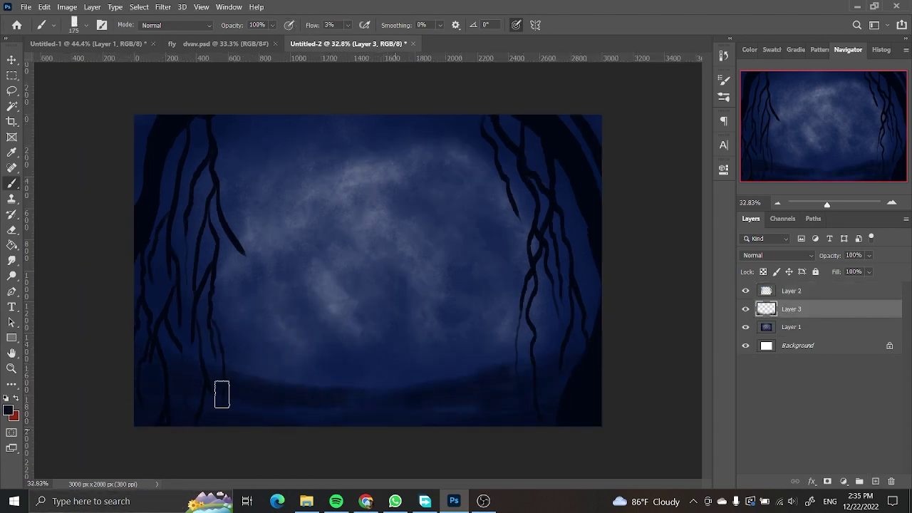
pyautogui.hotkey('ctrl', '+')
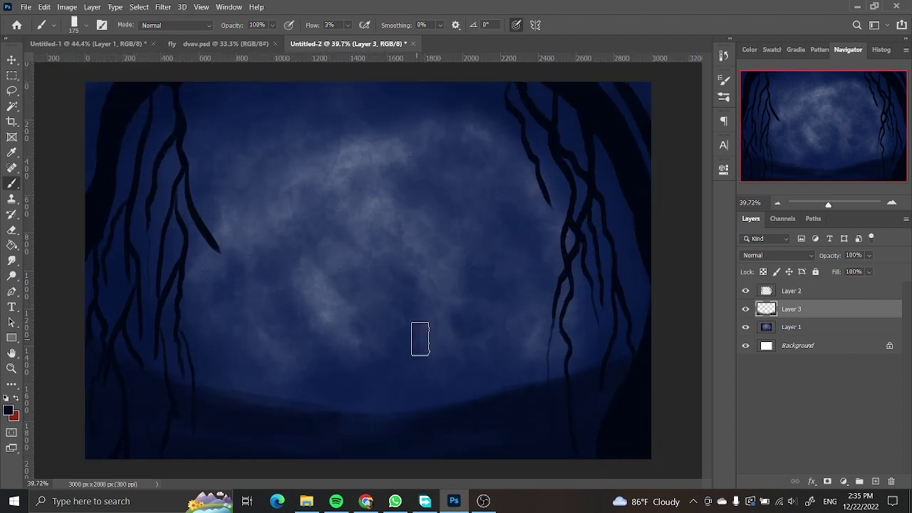
pyautogui.moveTo(634, 118); pyautogui.dragTo(635, 261)
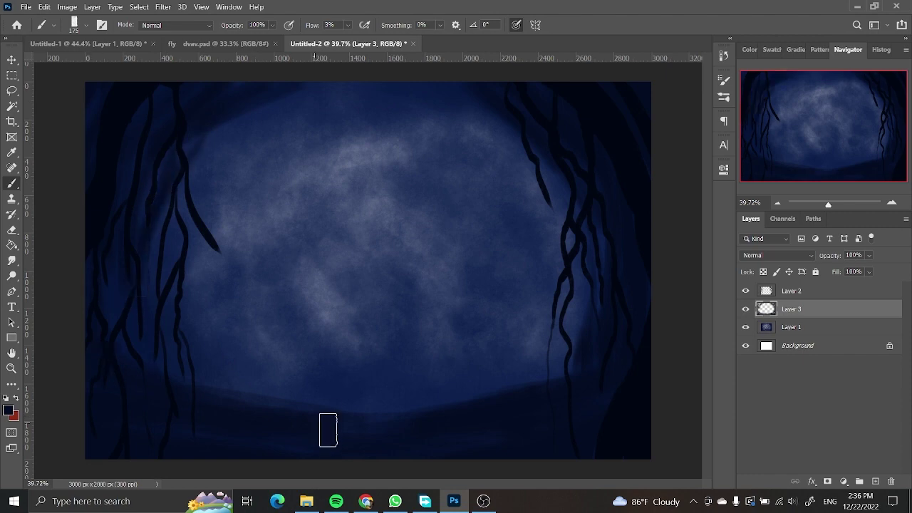
pyautogui.click(9, 410)
pyautogui.press('Escape')
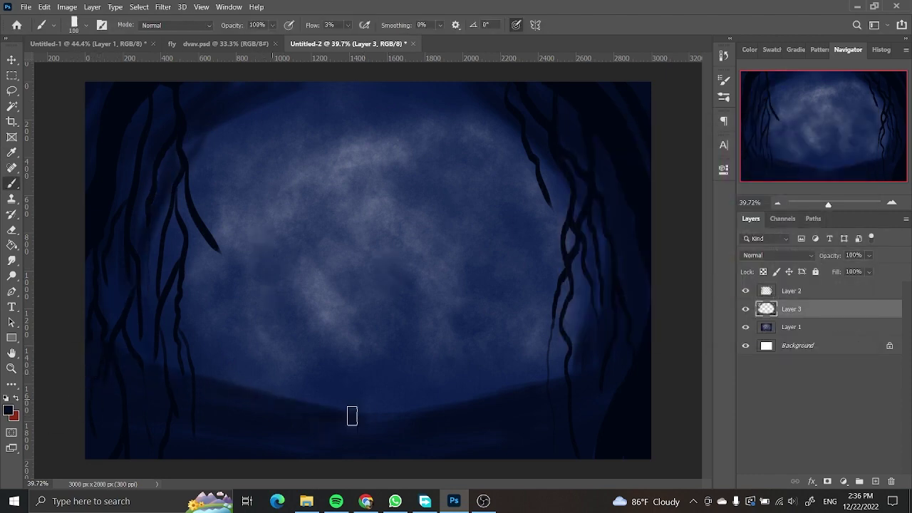
pyautogui.click(876, 481)
pyautogui.scroll(5, 399, 376)
# Paint the dark stepped base and an octagonal ring above it.
pyautogui.moveTo(399, 376)
pyautogui.mouseDown()
pyautogui.moveTo(244, 357)
pyautogui.moveTo(434, 373)
pyautogui.moveTo(469, 351)
pyautogui.moveTo(431, 307)
pyautogui.moveTo(240, 310)
pyautogui.moveTo(389, 321)
pyautogui.moveTo(289, 246)
pyautogui.moveTo(255, 183)
pyautogui.moveTo(246, 128)
pyautogui.mouseUp()
pyautogui.scroll(3, 421, 341)
pyautogui.moveTo(421, 341)
pyautogui.mouseDown()
pyautogui.moveTo(409, 181)
pyautogui.moveTo(275, 223)
pyautogui.moveTo(444, 259)
pyautogui.moveTo(319, 358)
pyautogui.mouseUp()
pyautogui.scroll(-3, 376, 295)
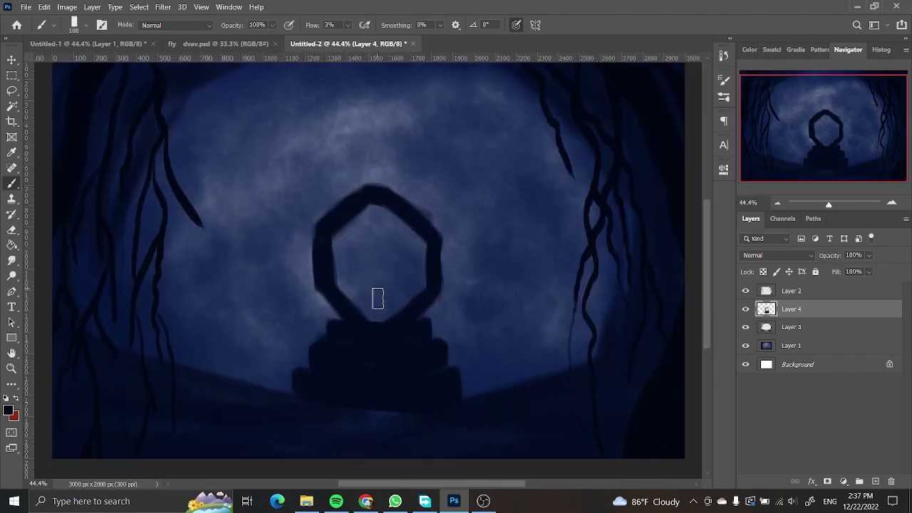
# Add a new layer above Layer 1 and a light blue Solid Color fill above the Background.
pyautogui.click(818, 354)
pyautogui.hotkey('ctrl', 'shift', 'alt', 'n')
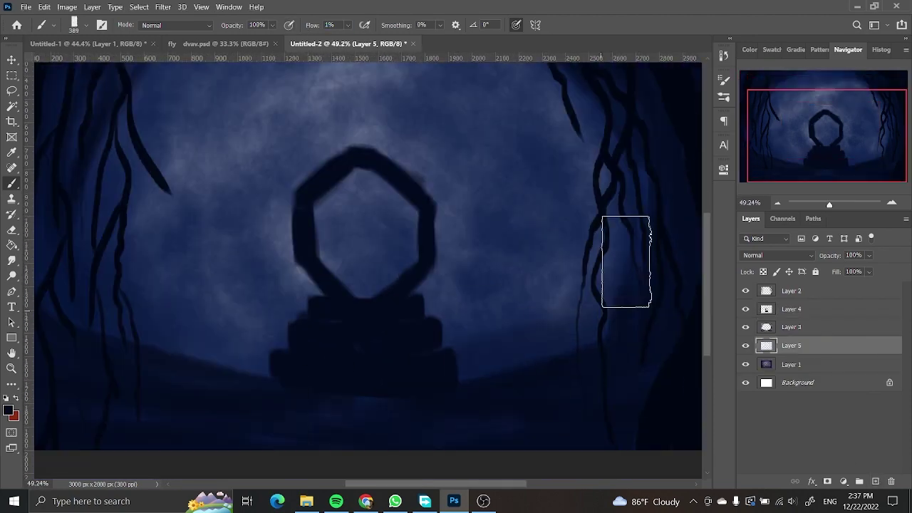
pyautogui.scroll(-2, 504, 312)
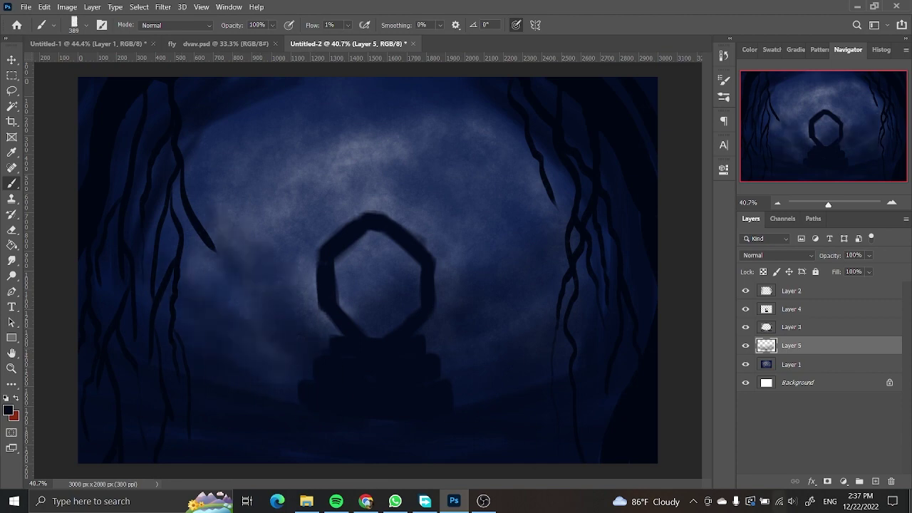
pyautogui.click(826, 382)
pyautogui.click(843, 481)
pyautogui.click(823, 277)
pyautogui.click(657, 171)
# Confirm the blue fill, pick dark yellow on Layer 5, and add a new layer above Layer 3.
pyautogui.click(836, 141)
pyautogui.press('b')
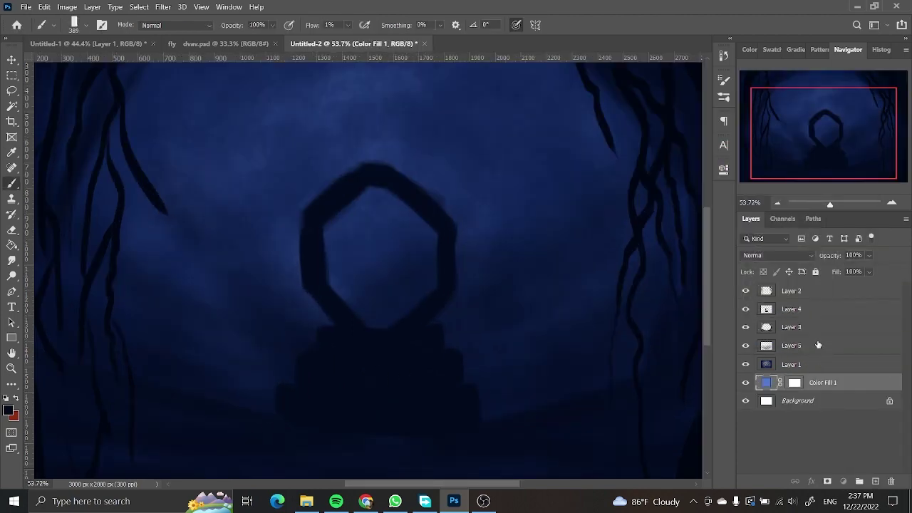
pyautogui.click(791, 346)
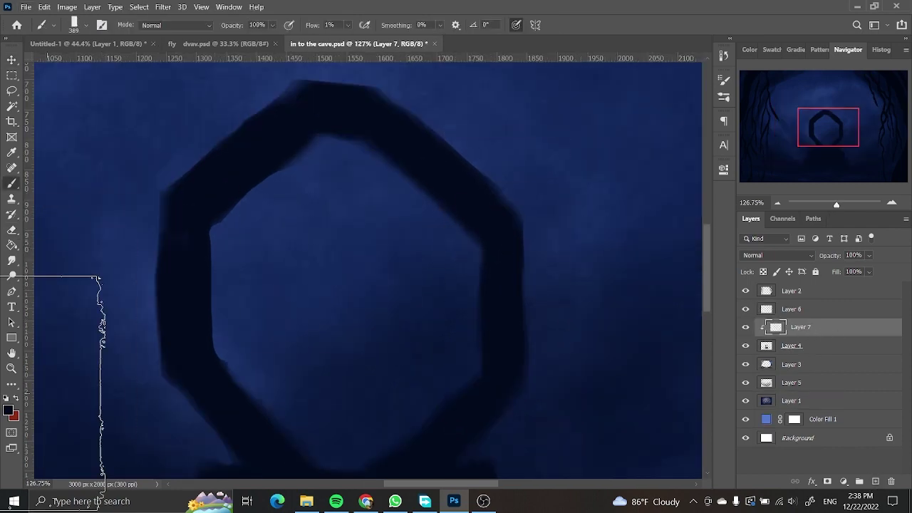
pyautogui.click(730, 279)
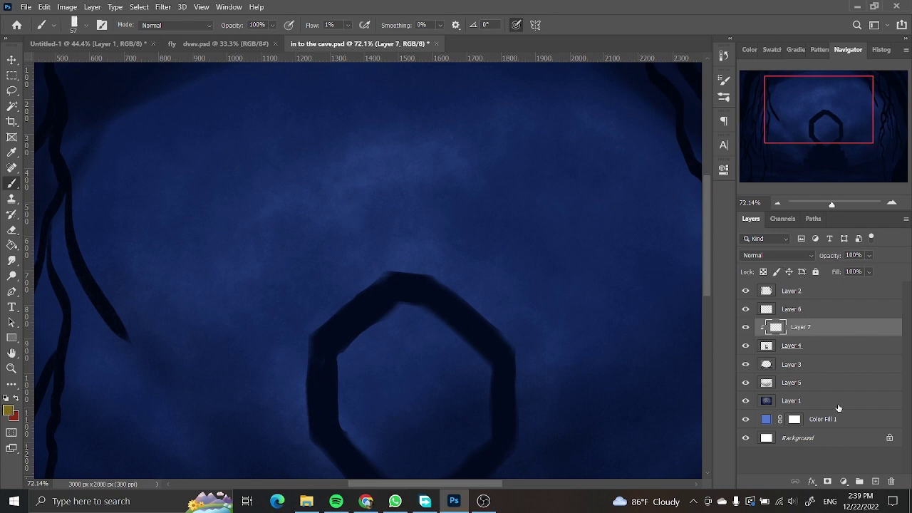
pyautogui.click(819, 365)
pyautogui.click(876, 481)
# Load a soft round 840 px brush at 43% flow and dab a yellow glow at top centre.
pyautogui.hotkey('ctrl', '-')
pyautogui.rightClick(393, 132)
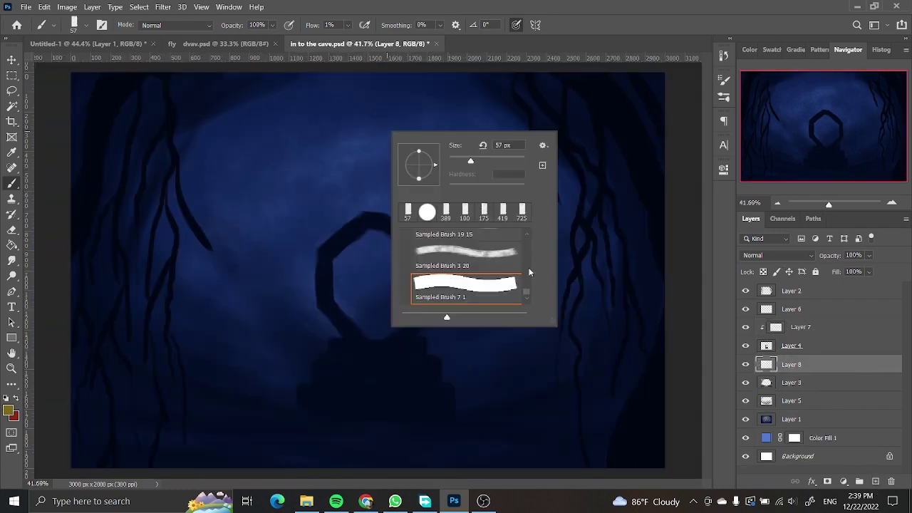
pyautogui.scroll(2, 529, 271)
pyautogui.doubleClick(526, 248)
pyautogui.hotkey('shift', '4')
pyautogui.hotkey('shift', '3')
pyautogui.click(375, 140)
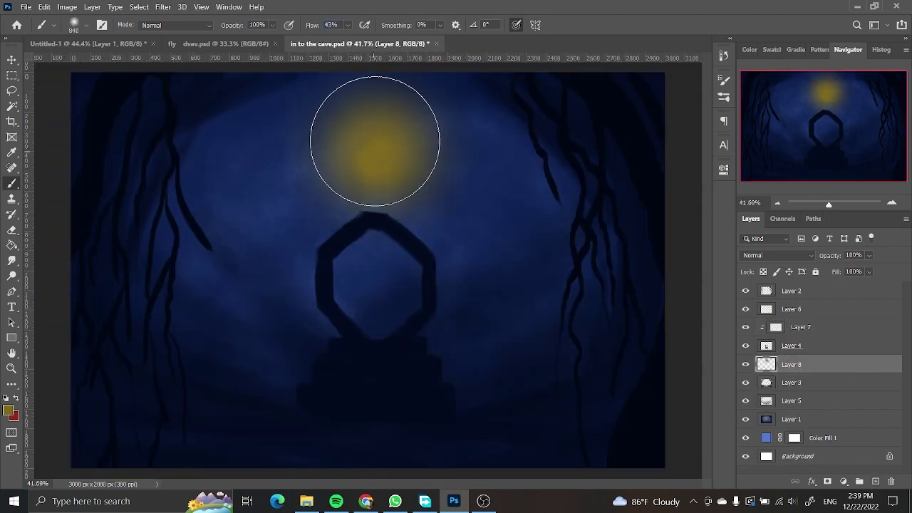
# Layer bright yellow and then orange dabs onto the glow above the portal.
pyautogui.click(8, 410)
pyautogui.click(730, 273)
pyautogui.click(832, 143)
pyautogui.moveTo(356, 142); pyautogui.dragTo(387, 175)
pyautogui.click(8, 410)
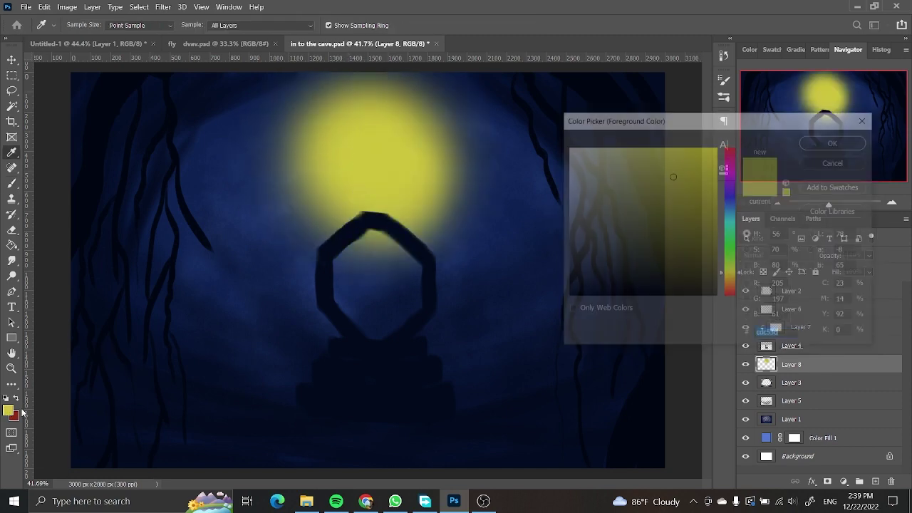
pyautogui.click(730, 282)
pyautogui.click(833, 144)
pyautogui.click(378, 153)
# Add a red centre to the glow and apply a strong blur to it.
pyautogui.click(8, 411)
pyautogui.click(729, 290)
pyautogui.click(832, 143)
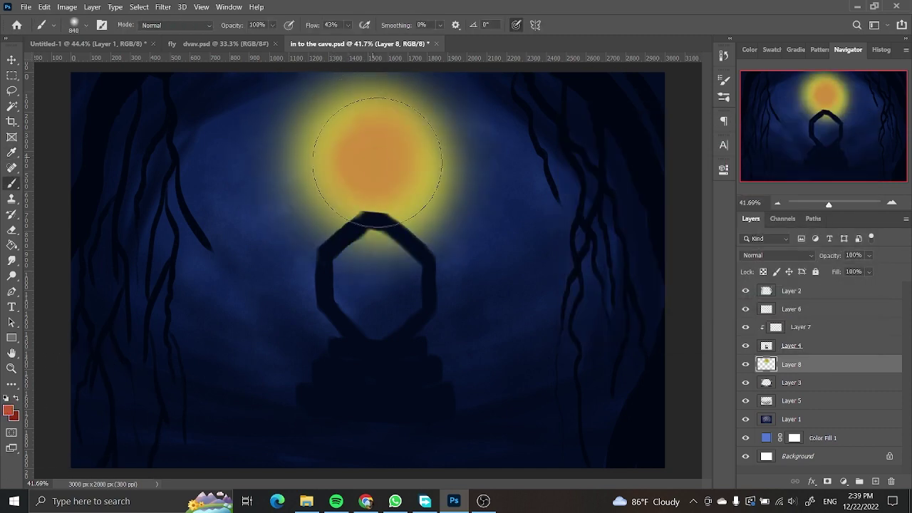
pyautogui.click(377, 160)
pyautogui.click(163, 7)
pyautogui.click(328, 153)
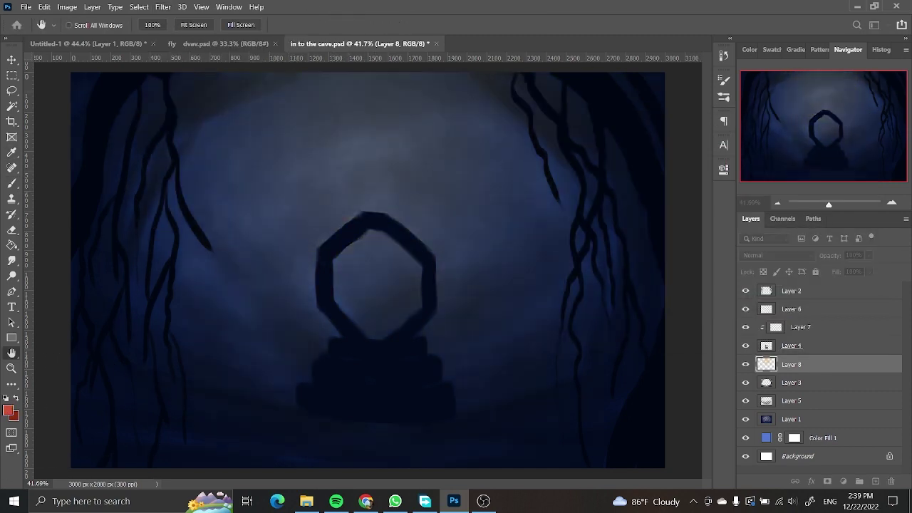
pyautogui.press('Return')
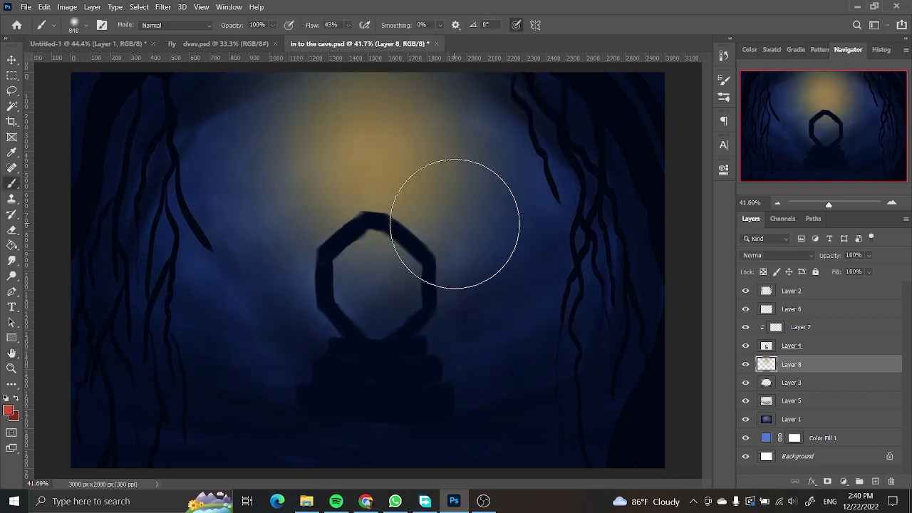
# Switch to a small 57 px brush.
pyautogui.scroll(3, 454, 223)
pyautogui.rightClick(210, 228)
pyautogui.click(264, 326)
# Sample from the canvas and set black as the painting colour.
pyautogui.scroll(2, 353, 273)
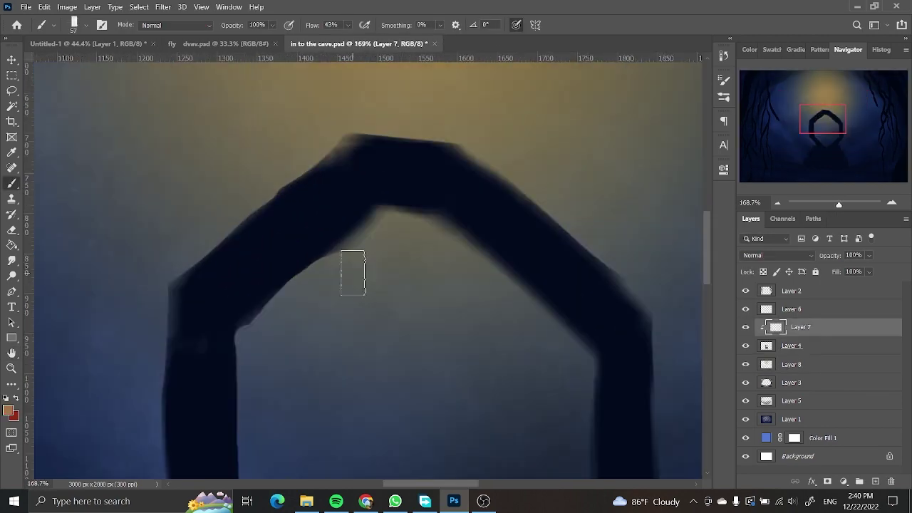
pyautogui.scroll(-2, 353, 273)
pyautogui.press('i')
pyautogui.click(8, 410)
pyautogui.moveTo(717, 274); pyautogui.dragTo(717, 297)
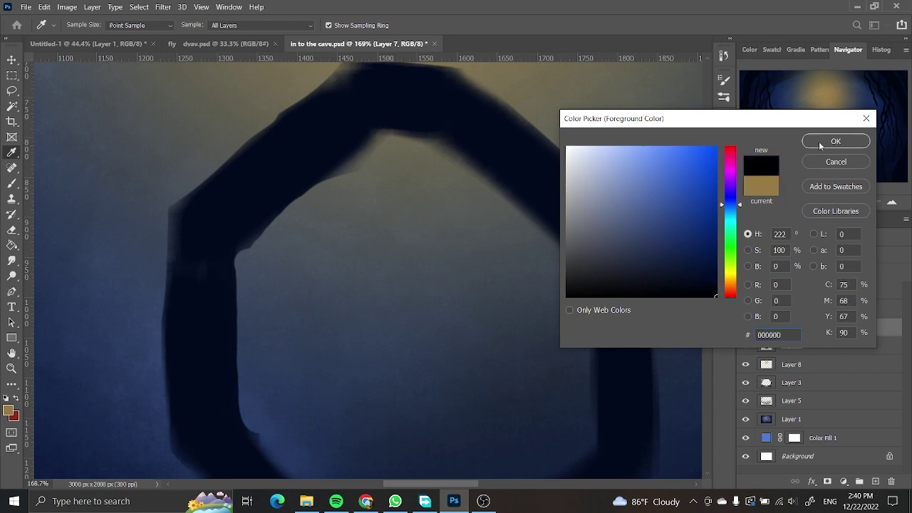
pyautogui.click(826, 141)
pyautogui.press('b')
pyautogui.scroll(-1, 235, 203)
pyautogui.scroll(-3, 302, 271)
pyautogui.scroll(-3, 411, 233)
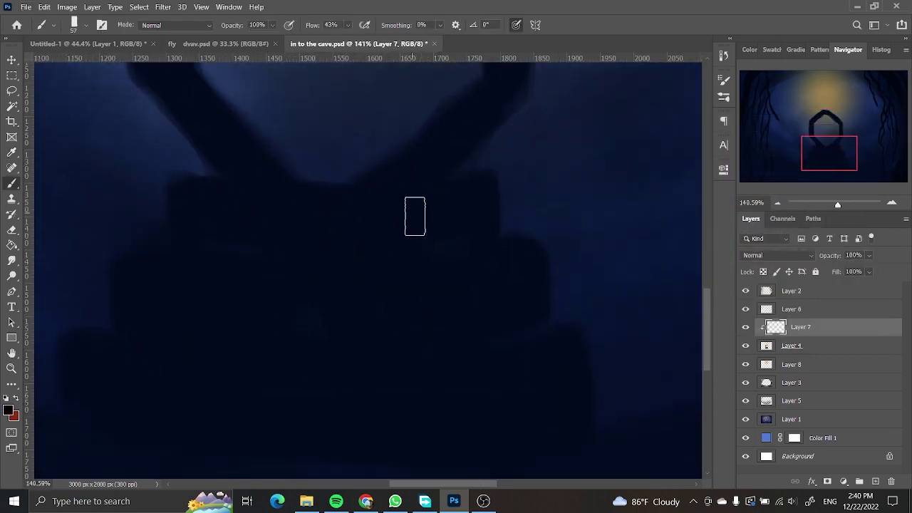
# Switch to a dark navy painting colour and drop the brush flow to 1%.
pyautogui.click(8, 411)
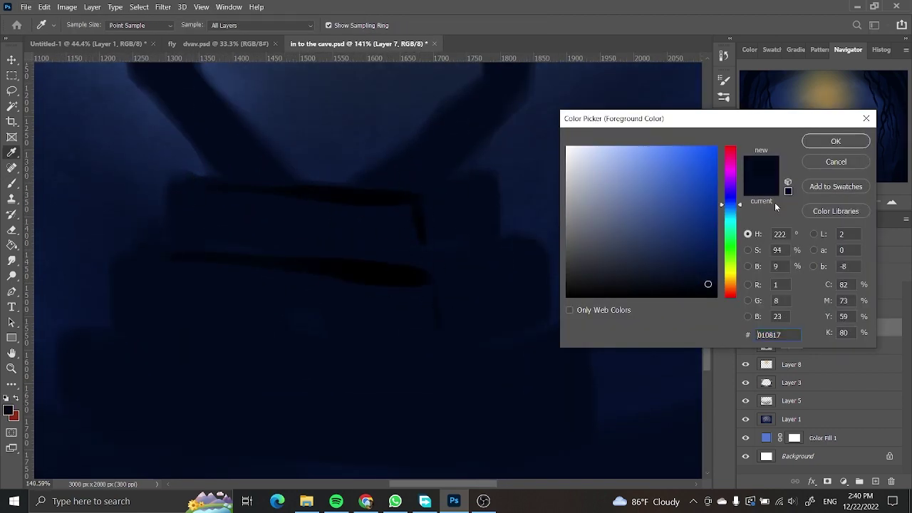
pyautogui.click(835, 132)
pyautogui.scroll(-3, 462, 376)
pyautogui.scroll(2, 543, 267)
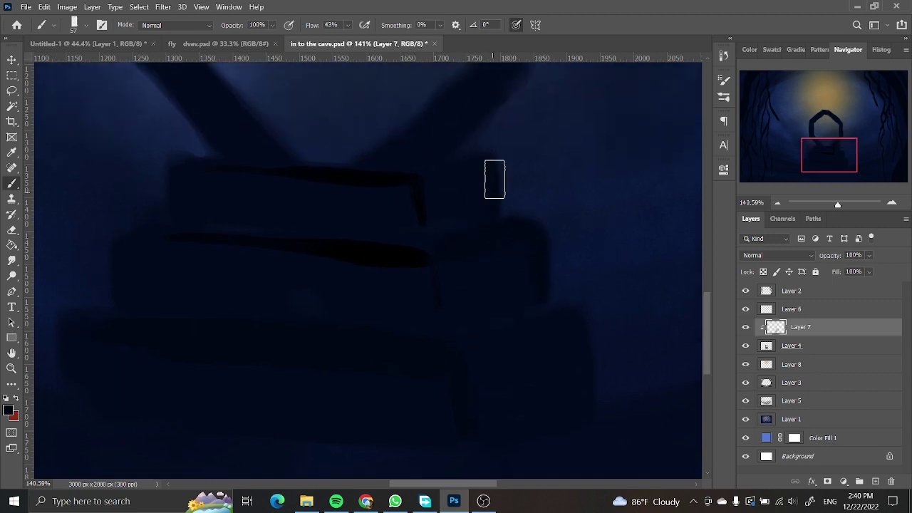
pyautogui.scroll(-1, 494, 179)
pyautogui.hscroll(-5, 527, 228)
pyautogui.hotkey('shift', '0')
pyautogui.hotkey('shift', '1')
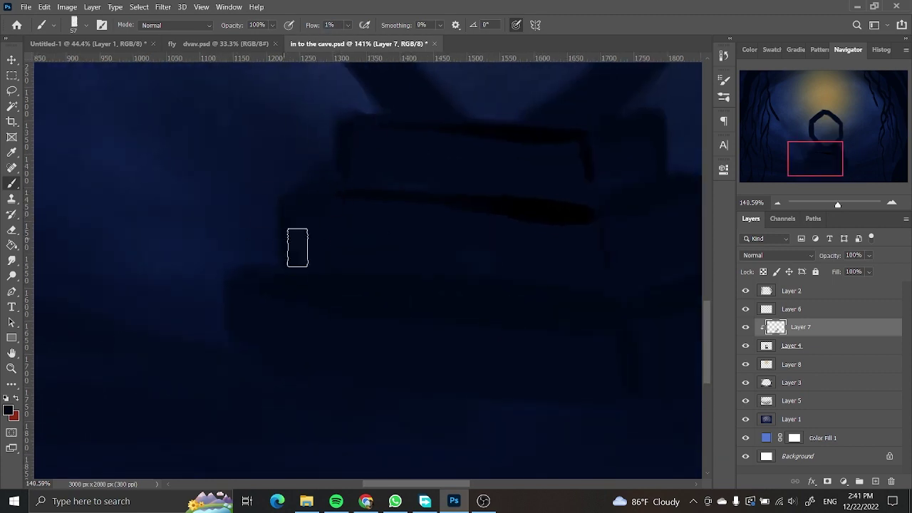
pyautogui.hscroll(2, 109, 338)
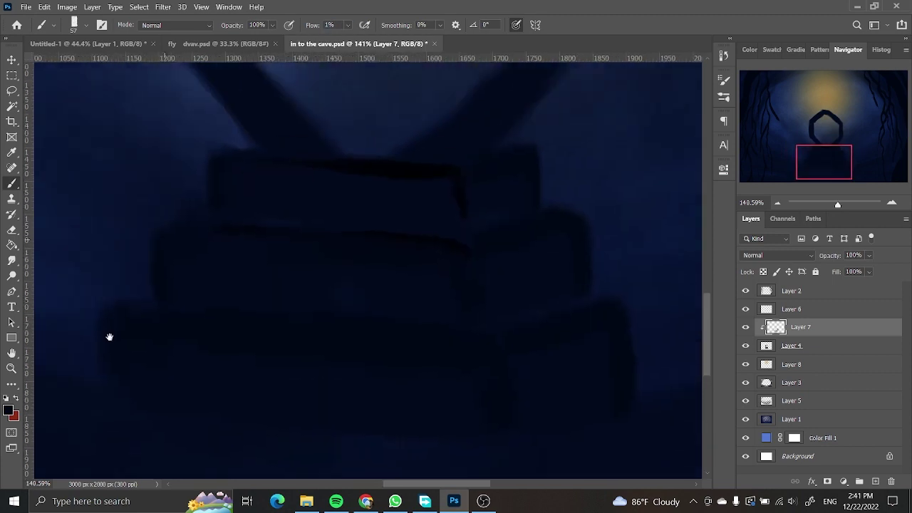
pyautogui.hscroll(2, 134, 272)
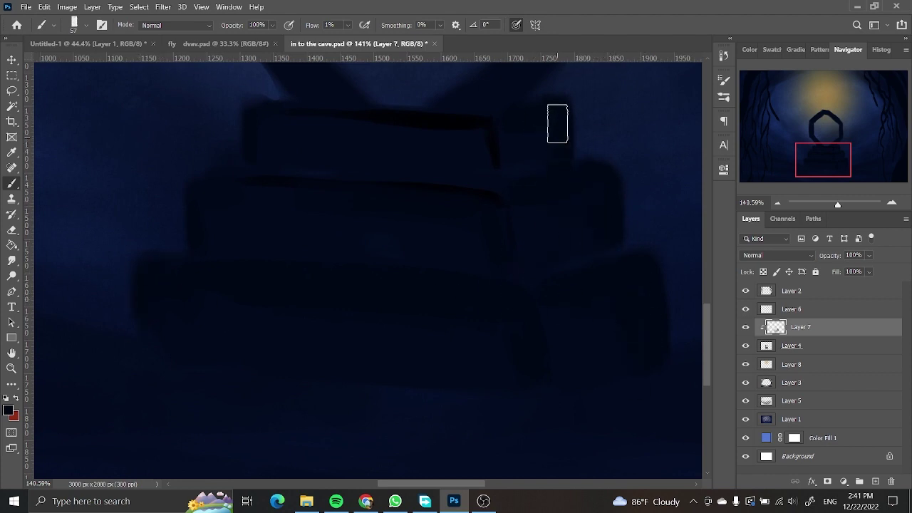
pyautogui.scroll(8, 409, 128)
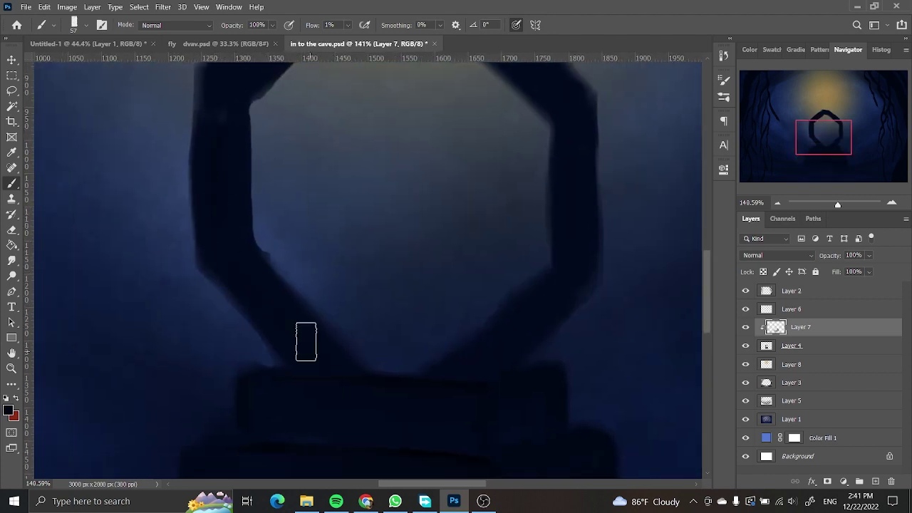
# Paint tan highlights along the octagon's inner left edge.
pyautogui.click(10, 410)
pyautogui.click(832, 139)
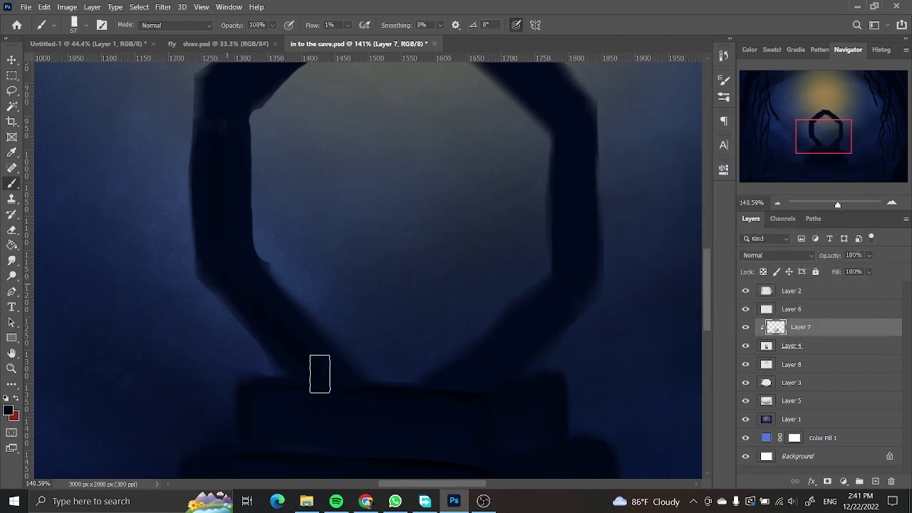
pyautogui.scroll(2, 320, 373)
pyautogui.scroll(3, 191, 136)
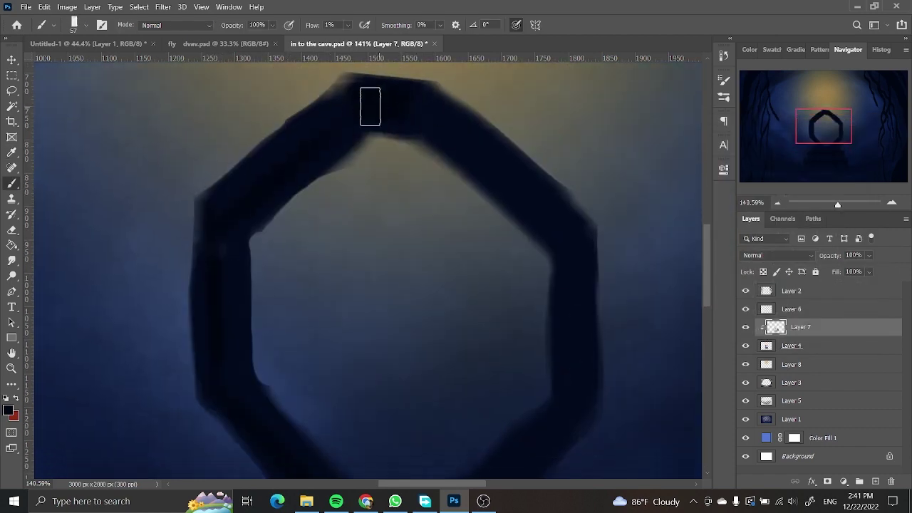
pyautogui.scroll(-2, 525, 244)
pyautogui.scroll(-2, 573, 349)
pyautogui.scroll(-3, 504, 331)
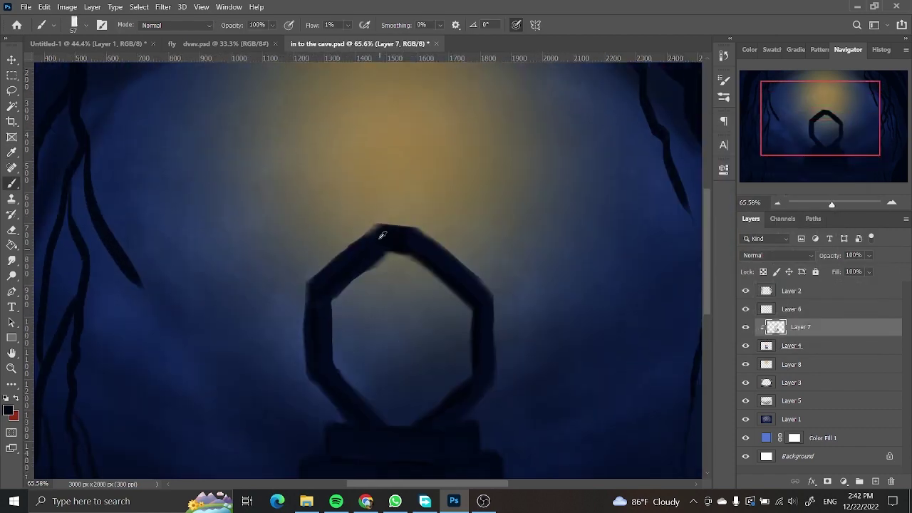
pyautogui.scroll(3, 321, 362)
pyautogui.scroll(2, 238, 189)
pyautogui.moveTo(242, 181); pyautogui.dragTo(268, 322)
pyautogui.scroll(-3, 268, 322)
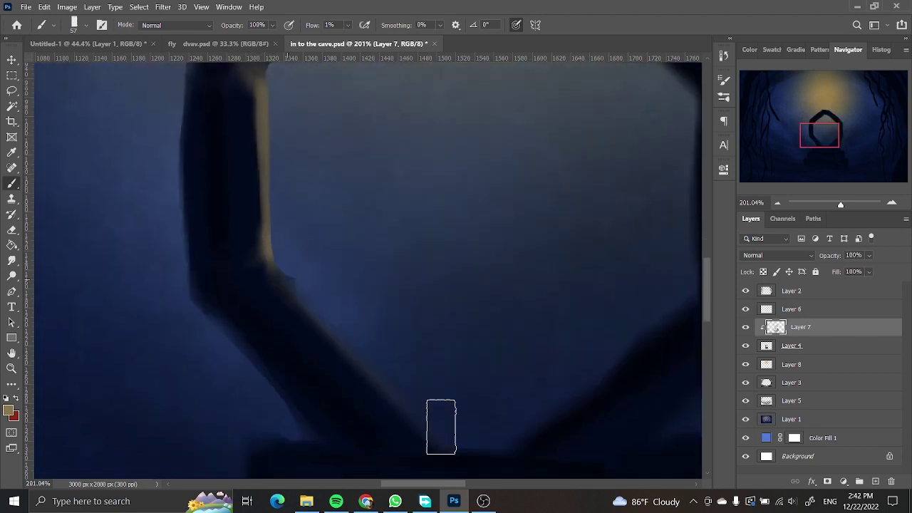
pyautogui.moveTo(271, 236)
pyautogui.mouseDown()
pyautogui.moveTo(456, 335)
pyautogui.moveTo(287, 325)
pyautogui.mouseUp()
pyautogui.scroll(-1, 354, 391)
pyautogui.scroll(-3, 287, 325)
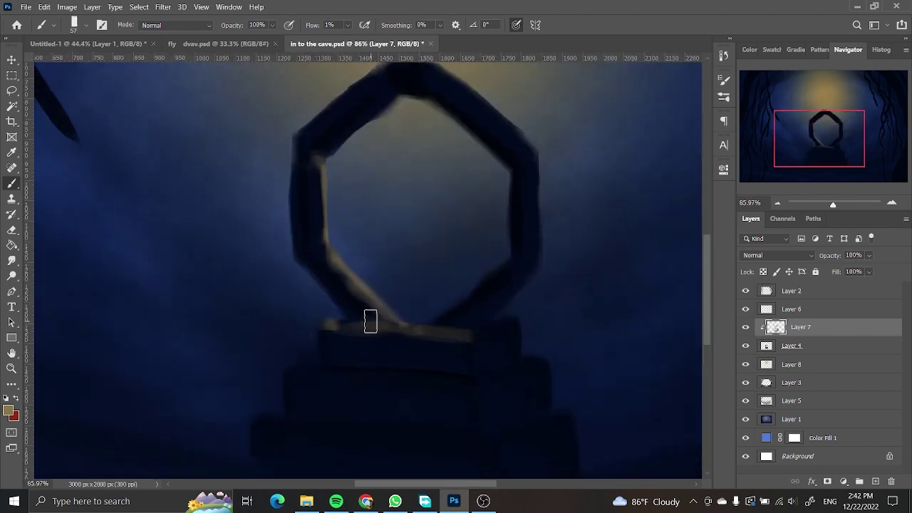
# Brighten the octagon's right and upper-right edges and the step edges with tan.
pyautogui.moveTo(444, 320); pyautogui.dragTo(295, 116)
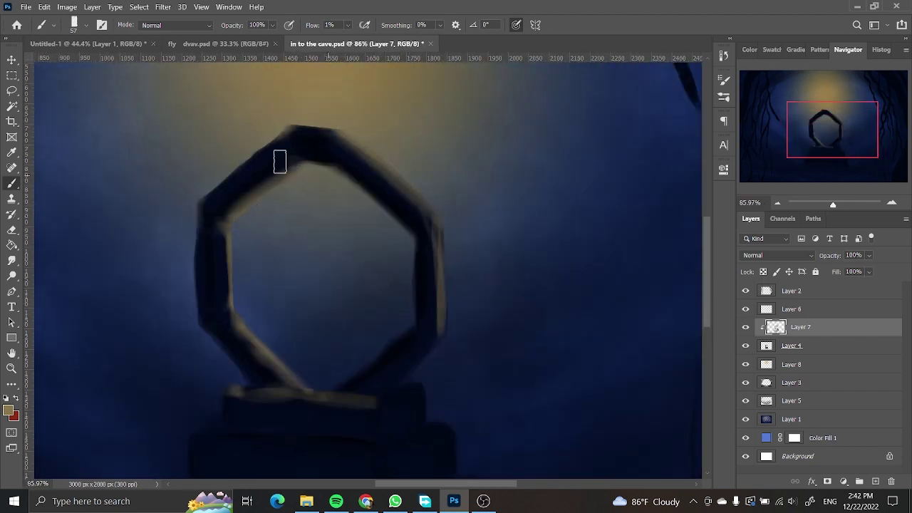
pyautogui.moveTo(440, 320); pyautogui.dragTo(407, 179)
pyautogui.scroll(-1, 427, 325)
pyautogui.moveTo(416, 351)
pyautogui.mouseDown()
pyautogui.moveTo(427, 326)
pyautogui.moveTo(478, 320)
pyautogui.moveTo(236, 286)
pyautogui.mouseUp()
pyautogui.scroll(-1, 456, 342)
pyautogui.scroll(-1, 478, 320)
pyautogui.scroll(-1, 236, 286)
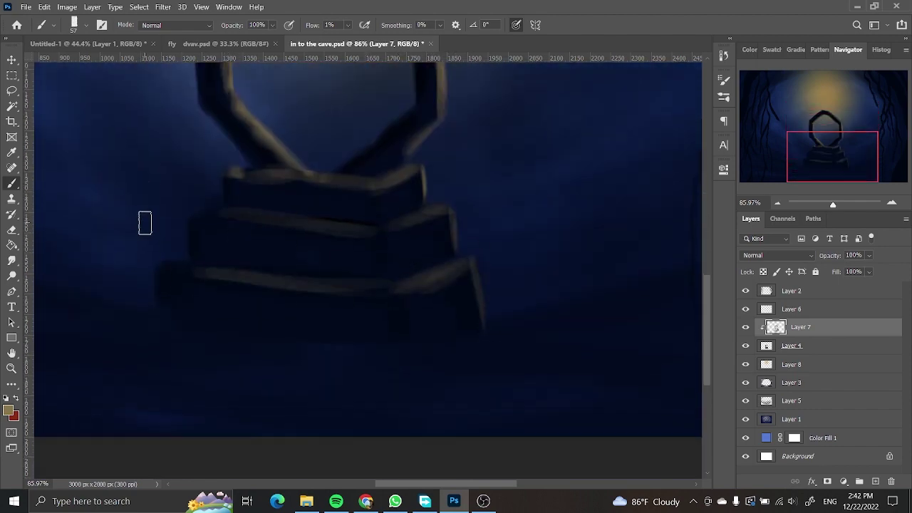
pyautogui.scroll(-2, 145, 220)
# Slightly warp the octagon with Free Transform on Layer 4 and Layer 7.
pyautogui.hotkey('alt', '[')
pyautogui.hotkey('ctrl', 't')
pyautogui.moveTo(451, 230)
pyautogui.mouseDown()
pyautogui.moveTo(374, 190)
pyautogui.moveTo(414, 177)
pyautogui.moveTo(275, 255)
pyautogui.moveTo(478, 254)
pyautogui.mouseUp()
pyautogui.press('Return')
pyautogui.hotkey('alt', ']')
pyautogui.hotkey('ctrl', 't')
pyautogui.press('Return')
pyautogui.hotkey('ctrl', '0')
pyautogui.press('b')
pyautogui.scroll(3, 429, 319)
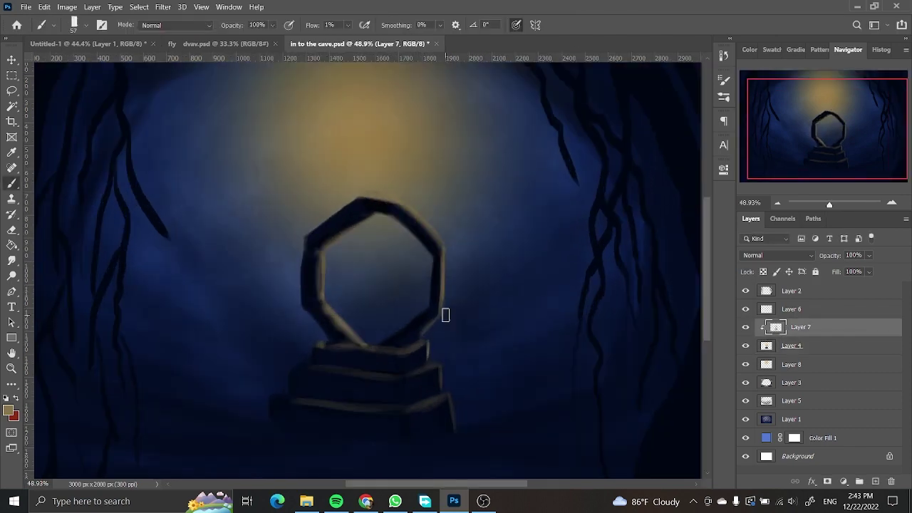
pyautogui.scroll(5, 325, 293)
# Choose cyan and brush wavy tendrils out from the portal centre, including one running downward.
pyautogui.click(9, 410)
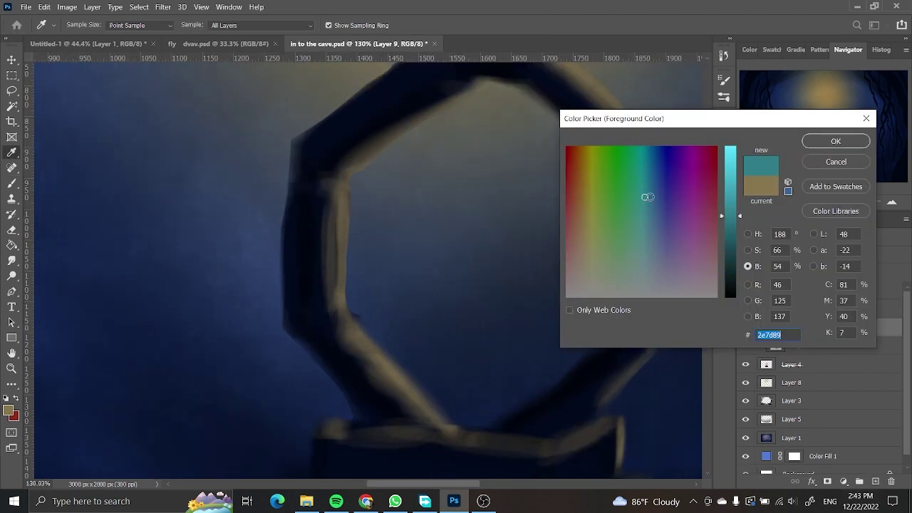
pyautogui.click(836, 142)
pyautogui.hscroll(2, 478, 275)
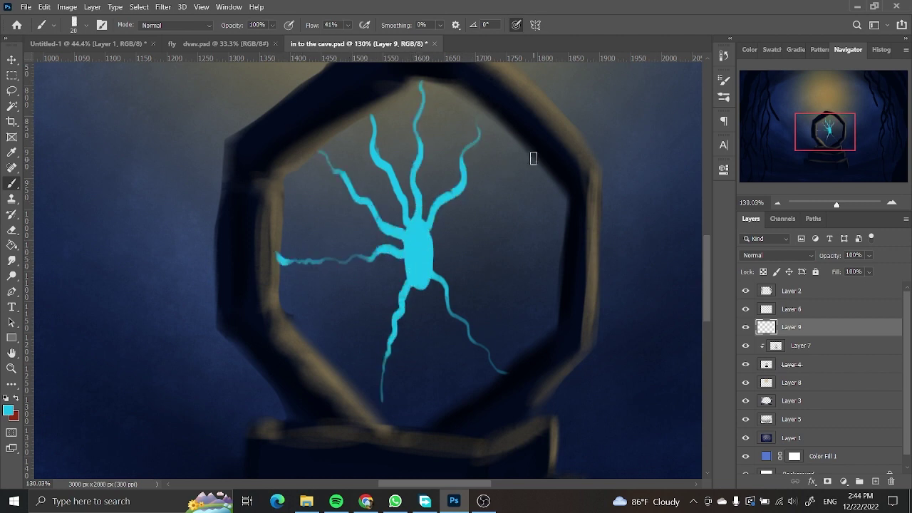
pyautogui.moveTo(521, 338); pyautogui.dragTo(535, 345)
pyautogui.moveTo(426, 280); pyautogui.dragTo(455, 391)
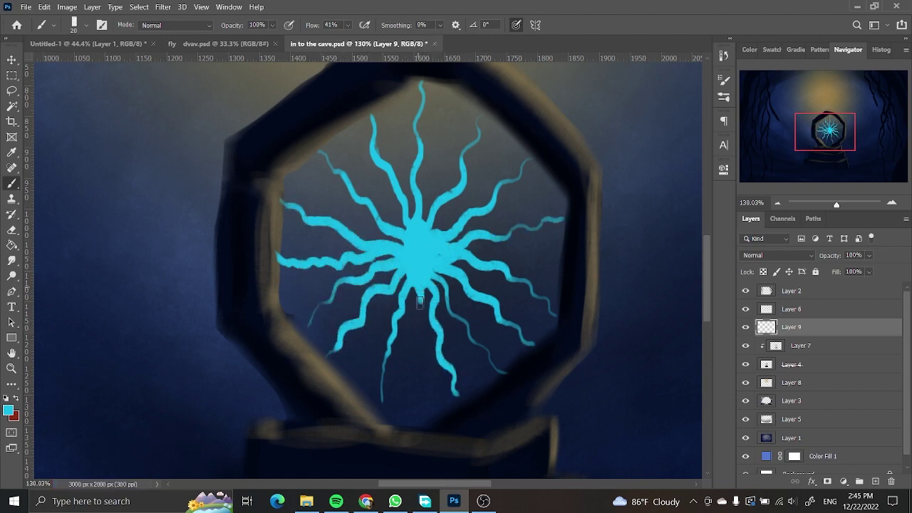
pyautogui.scroll(2, 450, 119)
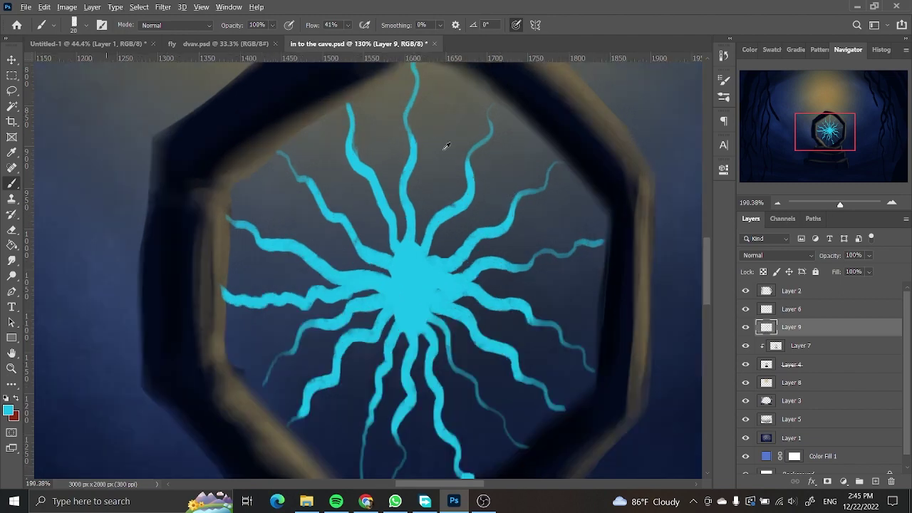
pyautogui.scroll(2, 449, 119)
pyautogui.moveTo(515, 182); pyautogui.dragTo(514, 198)
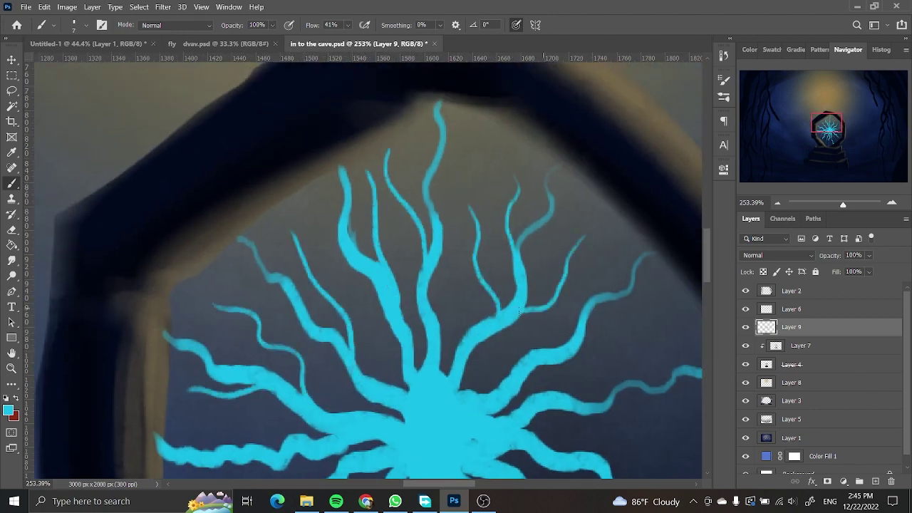
# Review the cyan burst, save the document, and add a new Layer 10 clipped above it.
pyautogui.moveTo(599, 248); pyautogui.dragTo(407, 132)
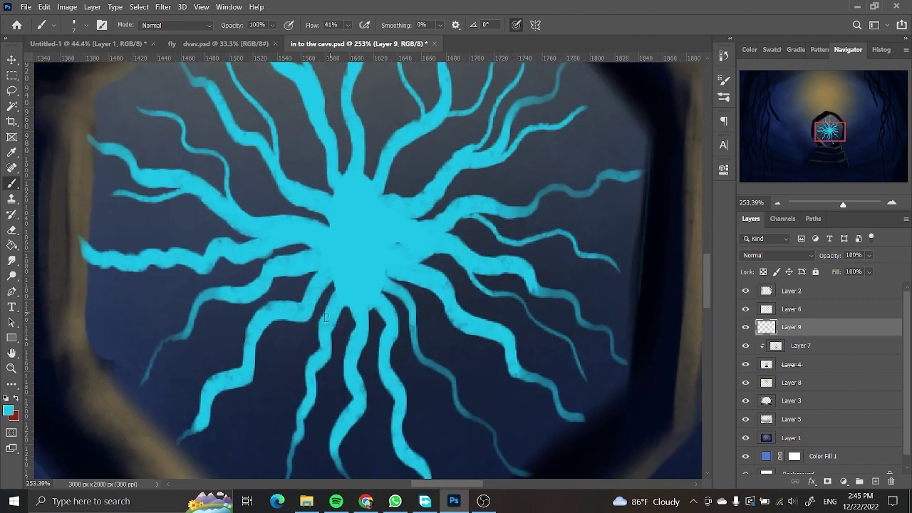
pyautogui.moveTo(402, 383)
pyautogui.mouseDown()
pyautogui.moveTo(309, 299)
pyautogui.moveTo(278, 163)
pyautogui.mouseUp()
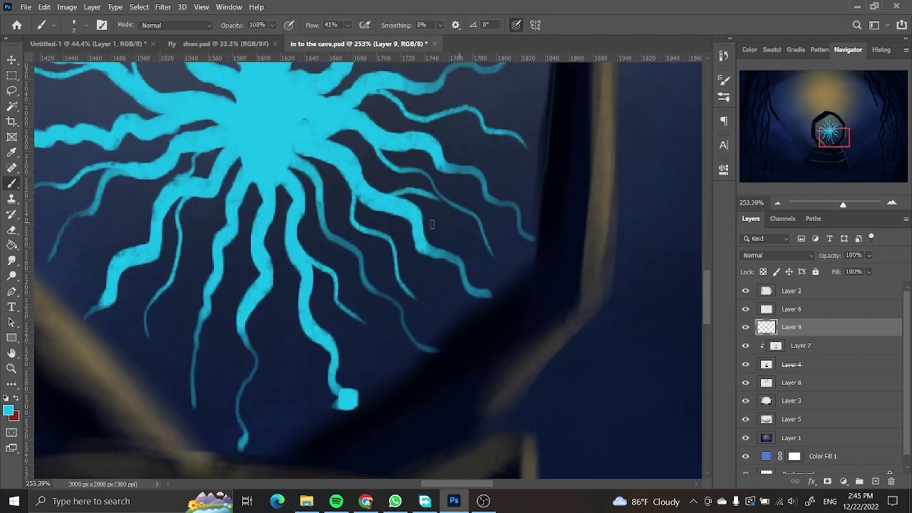
pyautogui.moveTo(427, 224); pyautogui.dragTo(312, 254)
pyautogui.moveTo(295, 126); pyautogui.dragTo(122, 75)
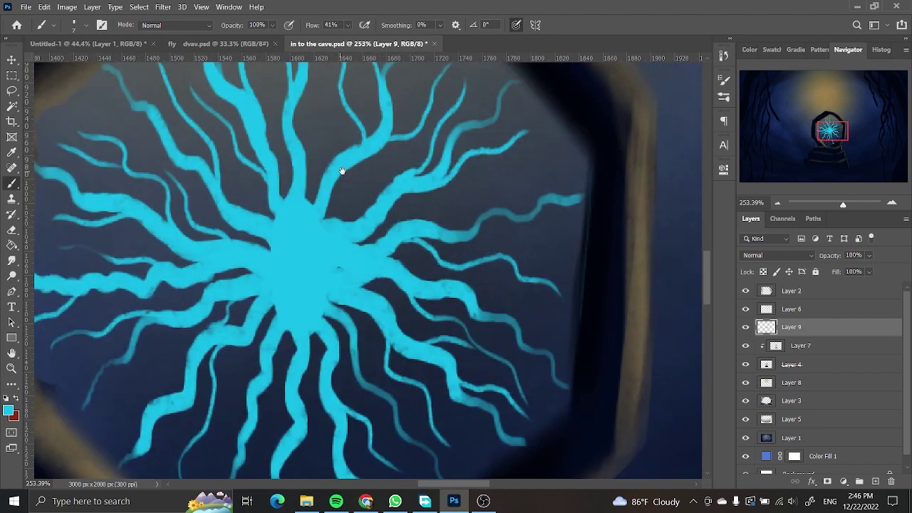
pyautogui.hotkey('ctrl', '0')
pyautogui.hotkey('ctrl', 's')
pyautogui.scroll(3, 460, 275)
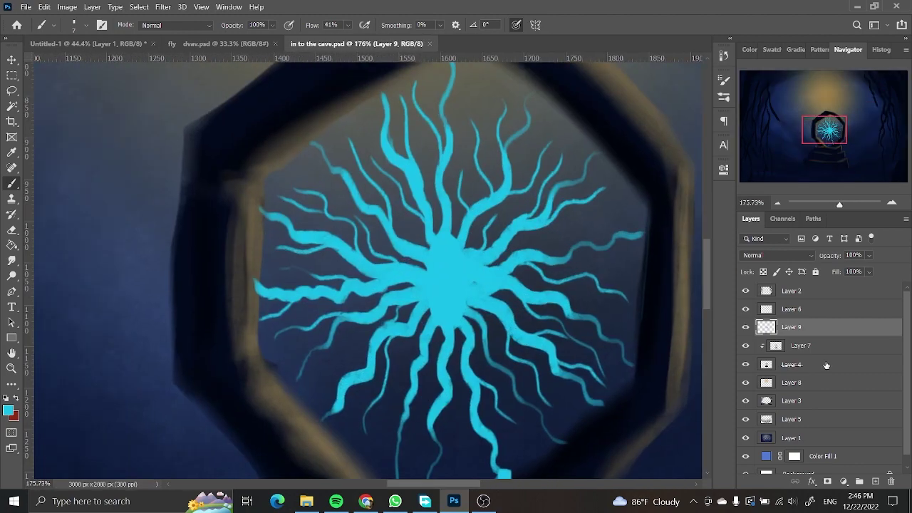
pyautogui.hotkey('ctrl', 'shift', 'alt', 'n')
# Tint the tendrils above-left, below and right of centre with a deeper blue.
pyautogui.click(8, 410)
pyautogui.click(702, 178)
pyautogui.click(833, 138)
pyautogui.moveTo(530, 306); pyautogui.dragTo(490, 300)
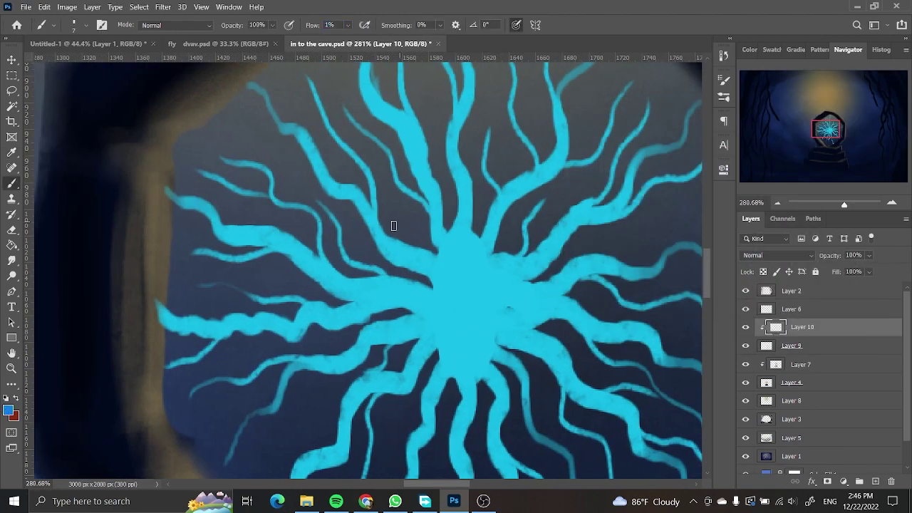
pyautogui.moveTo(381, 178); pyautogui.dragTo(399, 271)
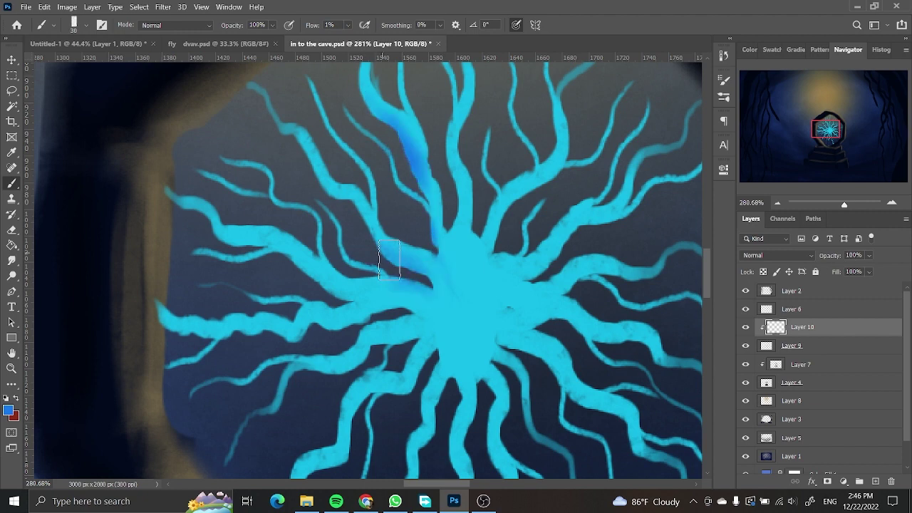
pyautogui.moveTo(364, 235); pyautogui.dragTo(371, 114)
pyautogui.moveTo(506, 214)
pyautogui.mouseDown()
pyautogui.moveTo(591, 300)
pyautogui.moveTo(542, 442)
pyautogui.mouseUp()
pyautogui.moveTo(535, 171); pyautogui.dragTo(668, 218)
# Bring the upper burst into view and set the foreground to a very pale, nearly white colour.
pyautogui.moveTo(499, 93); pyautogui.dragTo(467, 171)
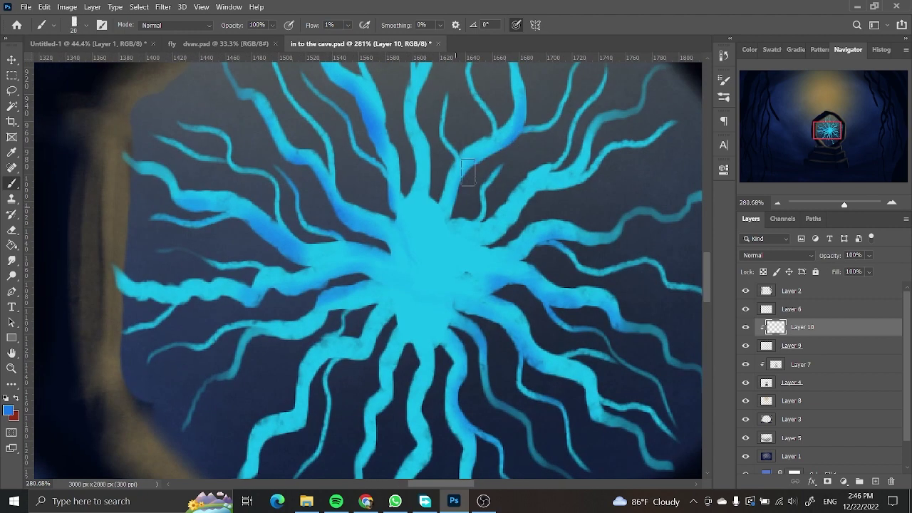
pyautogui.moveTo(492, 235); pyautogui.dragTo(606, 100)
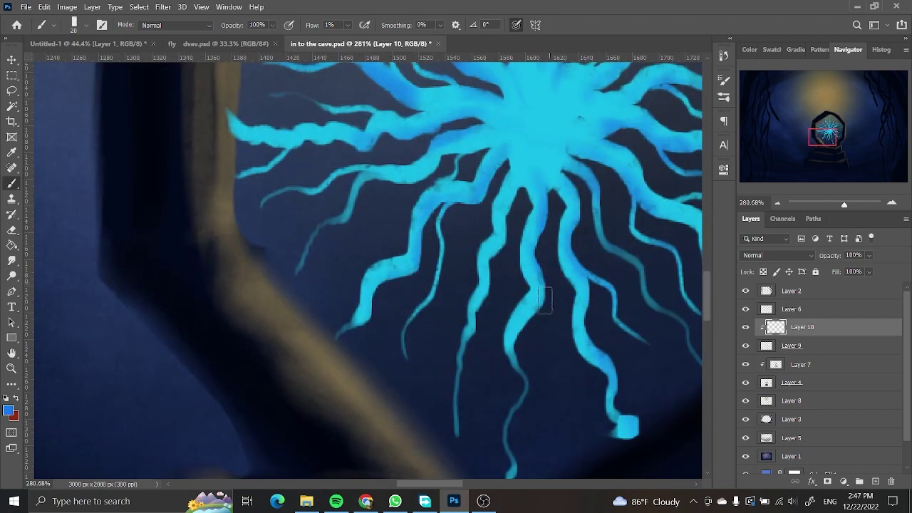
pyautogui.scroll(-3, 503, 210)
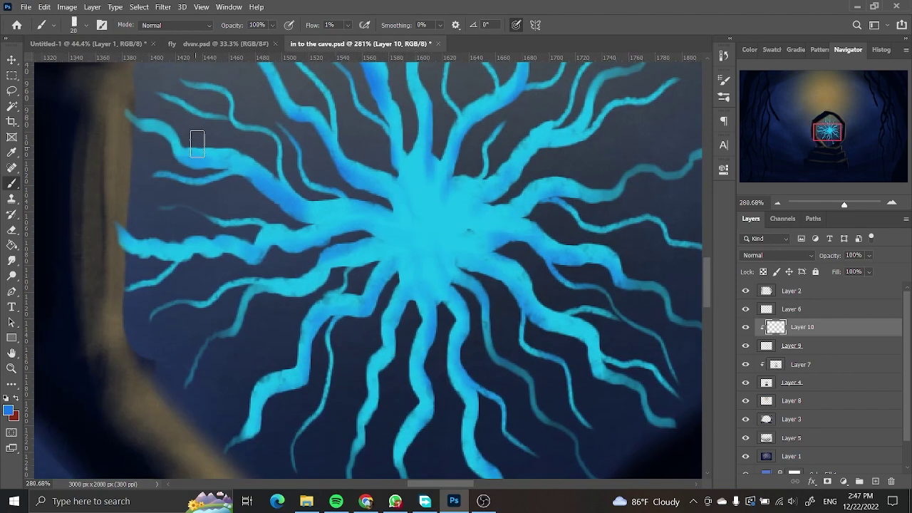
pyautogui.scroll(-3, 466, 207)
pyautogui.scroll(3, 467, 207)
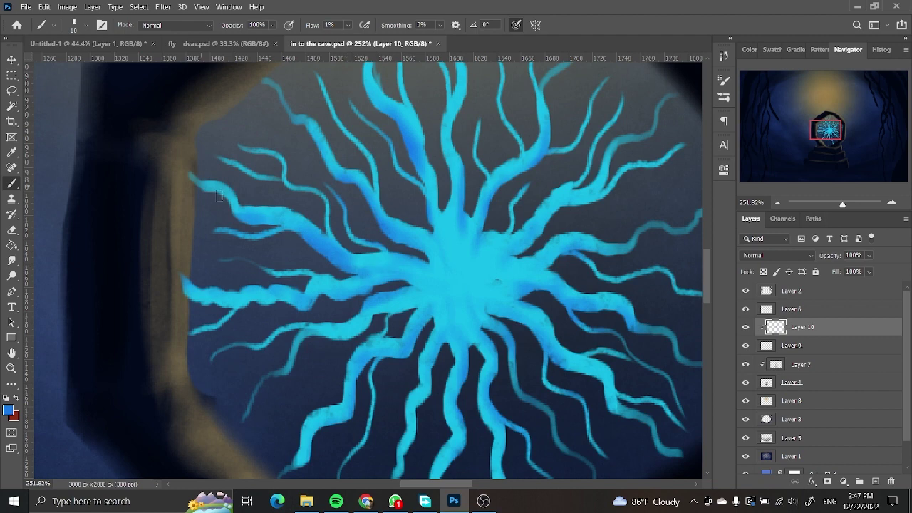
pyautogui.click(9, 411)
pyautogui.click(836, 139)
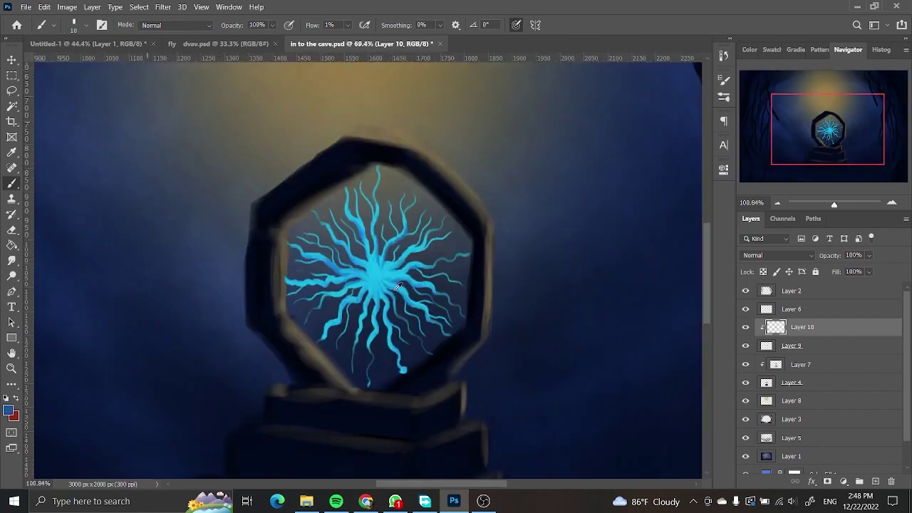
pyautogui.click(10, 410)
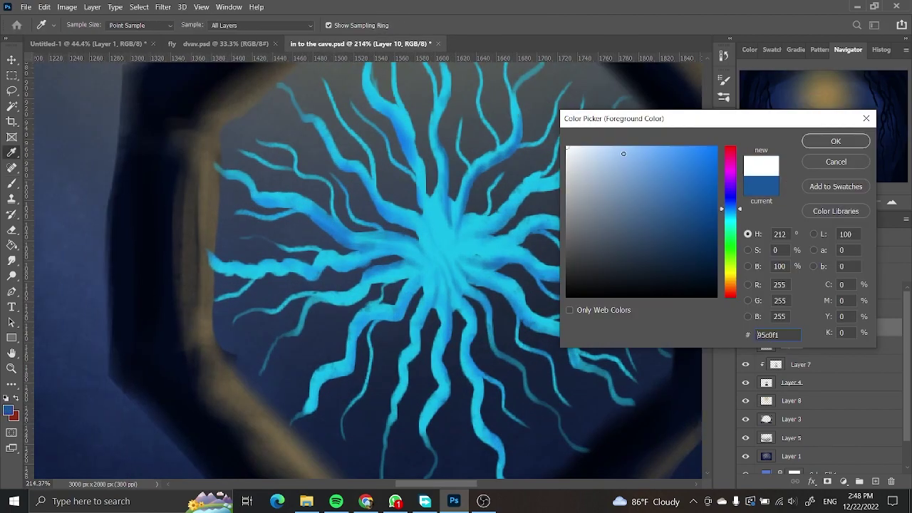
pyautogui.click(603, 147)
pyautogui.click(835, 141)
# Paint pale highlights at the burst's centre and along its upper-left tendril.
pyautogui.press('b')
pyautogui.moveTo(449, 236); pyautogui.dragTo(438, 292)
pyautogui.scroll(3, 442, 270)
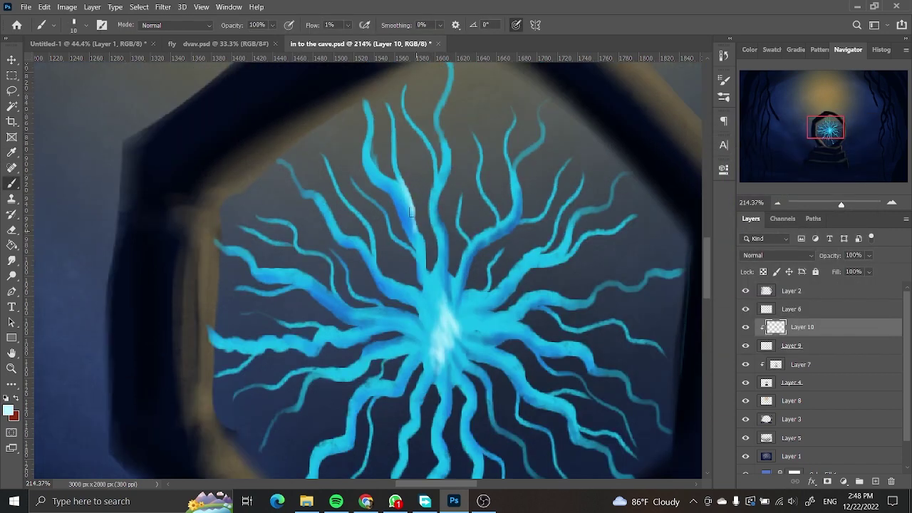
pyautogui.scroll(-1, 513, 268)
pyautogui.moveTo(421, 258); pyautogui.dragTo(375, 228)
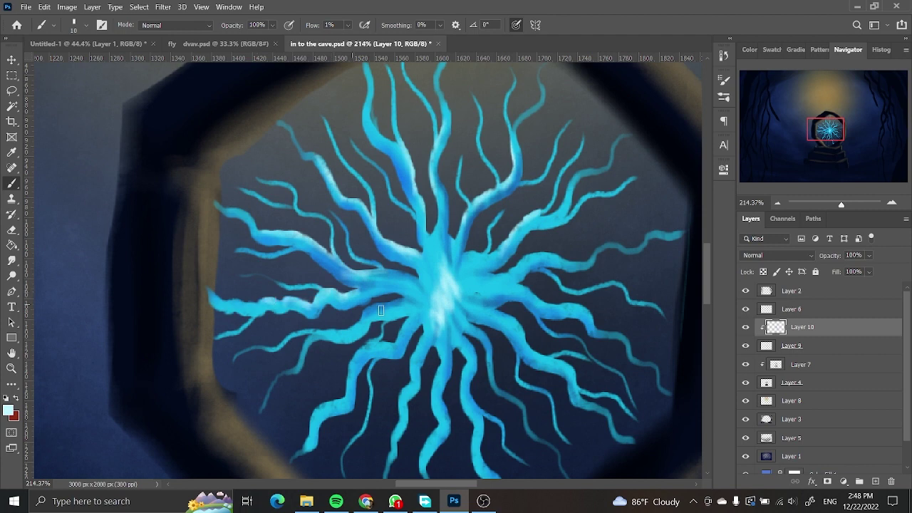
pyautogui.scroll(-1, 381, 310)
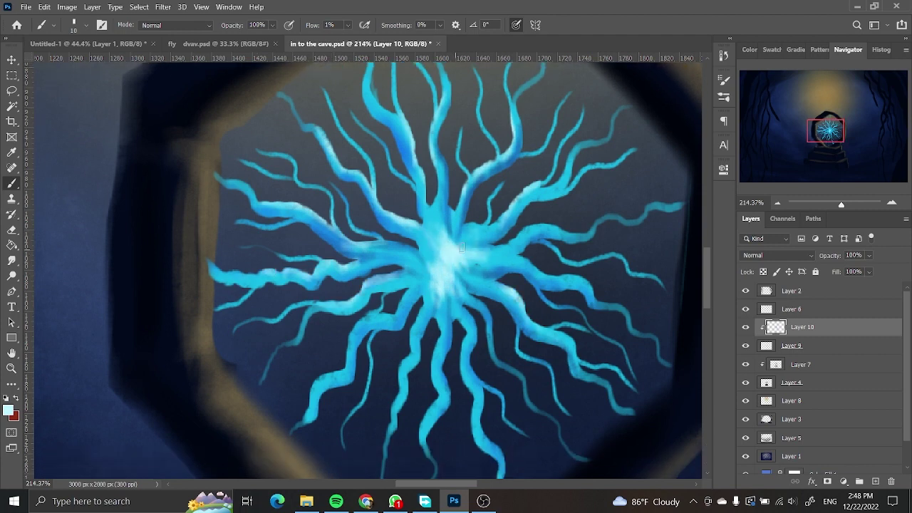
pyautogui.hotkey('ctrl', '0')
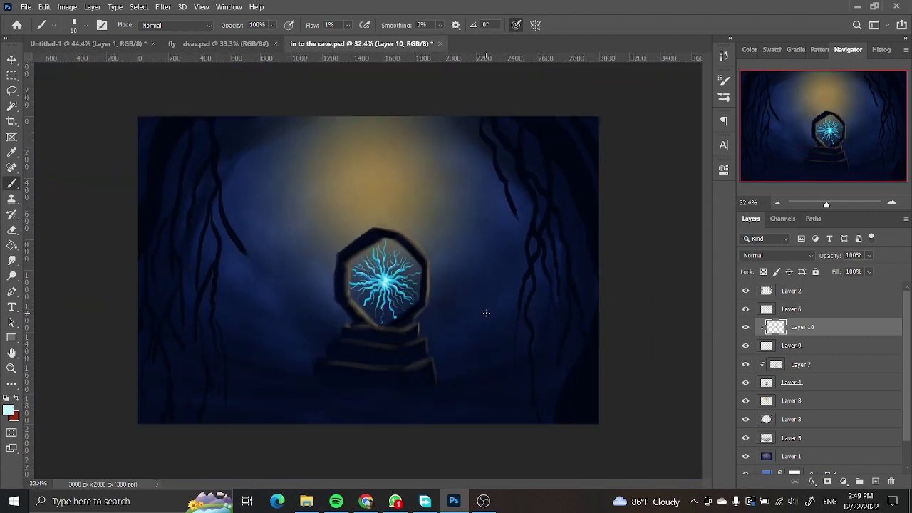
# Add a new layer clipped to Layer 7, the portal interior.
pyautogui.scroll(5, 371, 311)
pyautogui.click(801, 364)
pyautogui.scroll(2, 397, 386)
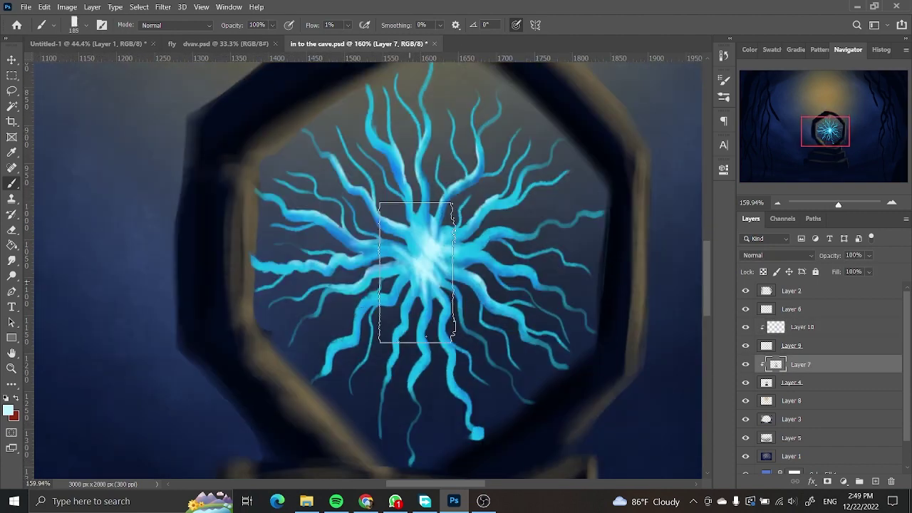
pyautogui.scroll(-1, 396, 386)
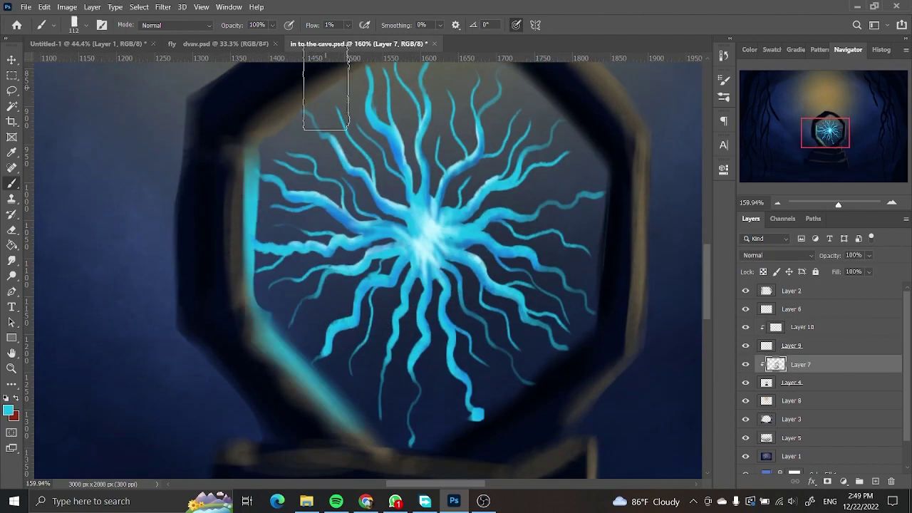
pyautogui.hotkey('ctrl', 'shift', 'alt', 'n')
pyautogui.keyDown('alt'); pyautogui.click(824, 391); pyautogui.keyUp('alt')
pyautogui.scroll(3, 366, 335)
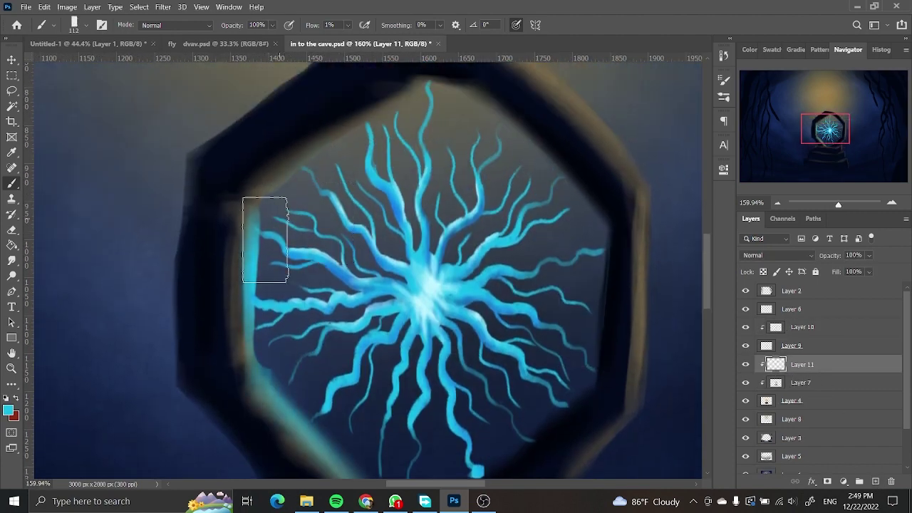
# Brush cyan glow along the frame's inner edge, undoing a blurry stroke on the ledge.
pyautogui.moveTo(264, 239); pyautogui.dragTo(276, 246)
pyautogui.scroll(3, 424, 166)
pyautogui.scroll(7, 595, 200)
pyautogui.scroll(-7, 412, 116)
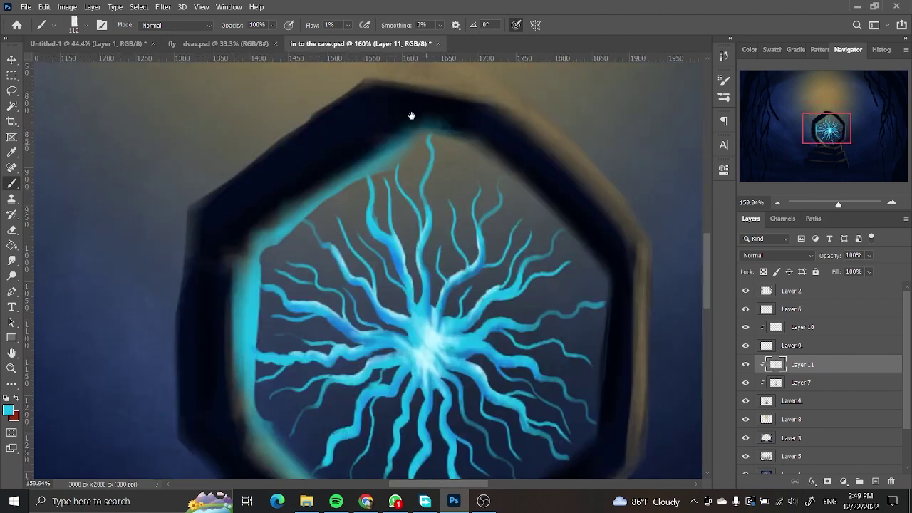
pyautogui.hscroll(3, 535, 341)
pyautogui.scroll(-5, 466, 291)
pyautogui.scroll(-3, 326, 306)
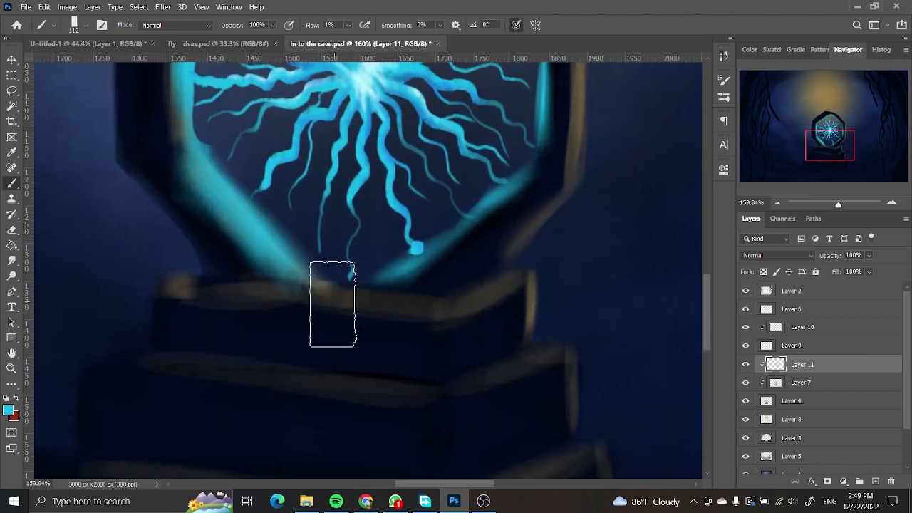
pyautogui.hotkey('ctrl', 'z')
# Paint sharp cyan bands along the tops of the upper and lower ledges.
pyautogui.moveTo(418, 306)
pyautogui.mouseDown()
pyautogui.moveTo(211, 285)
pyautogui.moveTo(336, 301)
pyautogui.moveTo(496, 290)
pyautogui.mouseUp()
pyautogui.moveTo(447, 313); pyautogui.dragTo(438, 356)
pyautogui.moveTo(165, 296); pyautogui.dragTo(255, 309)
pyautogui.moveTo(370, 324)
pyautogui.mouseDown()
pyautogui.moveTo(96, 306)
pyautogui.moveTo(78, 316)
pyautogui.moveTo(397, 350)
pyautogui.mouseUp()
pyautogui.scroll(-1, 95, 306)
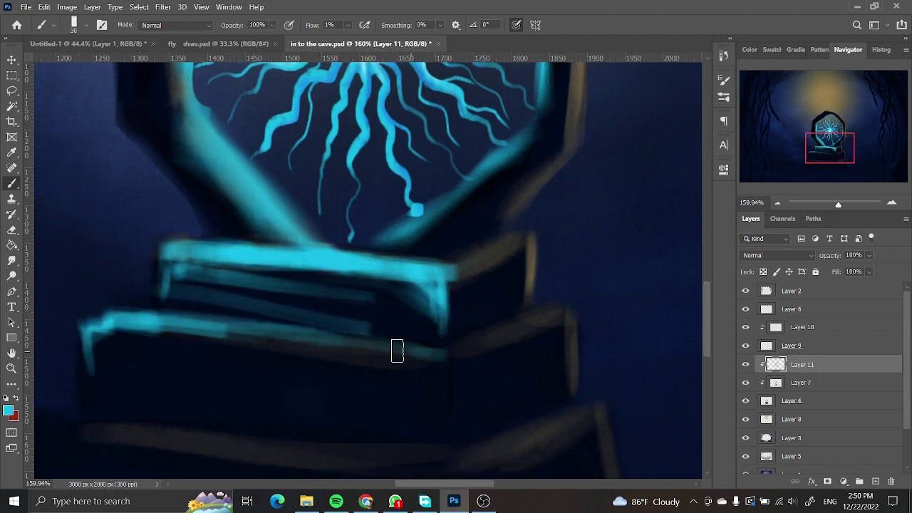
pyautogui.moveTo(84, 329); pyautogui.dragTo(87, 399)
pyautogui.moveTo(101, 351); pyautogui.dragTo(202, 364)
pyautogui.scroll(-3, 225, 366)
pyautogui.scroll(1, 225, 366)
# Browse the blur filters without applying one, then go back to the Brush.
pyautogui.click(163, 7)
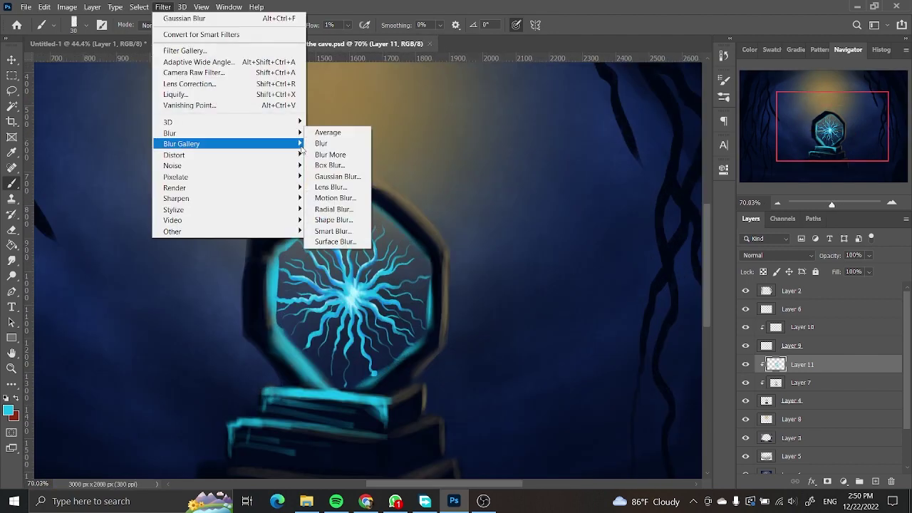
pyautogui.press('Escape')
pyautogui.press('b')
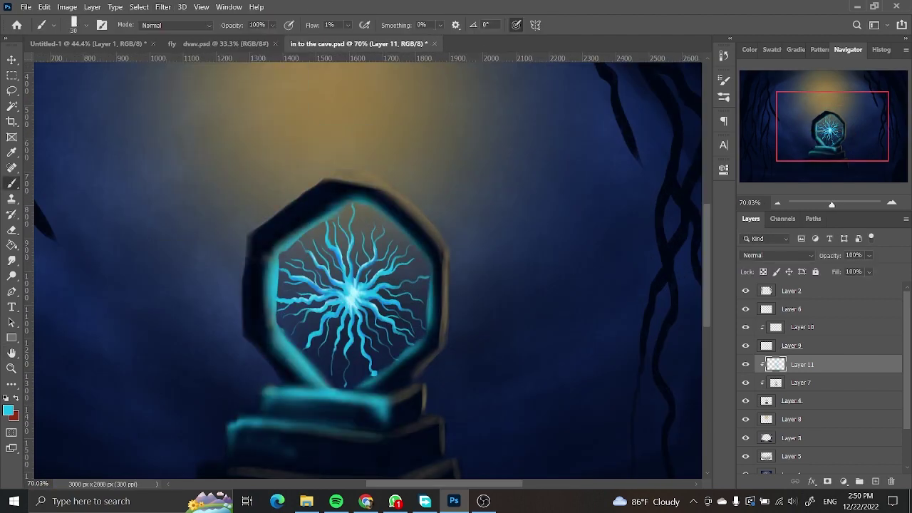
pyautogui.scroll(-2, 410, 304)
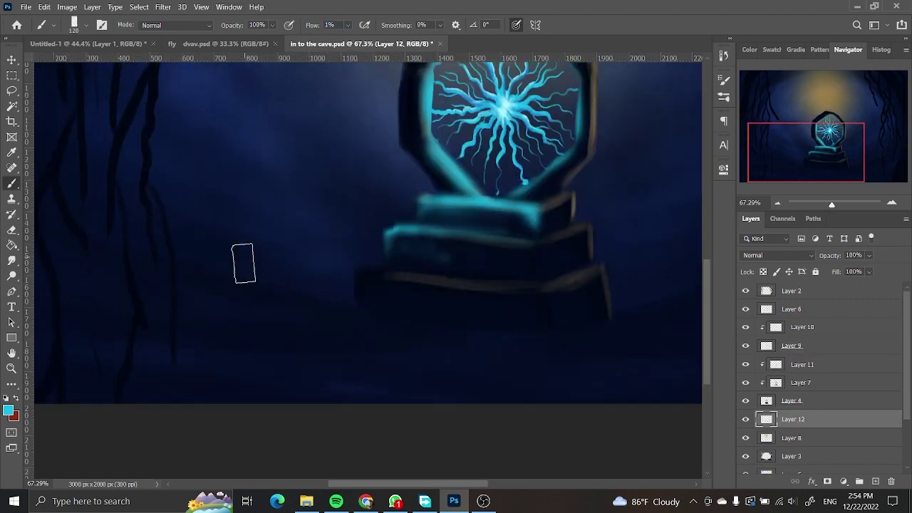
# Paint cyan light streaks across the left side of the cave and along the bottom.
pyautogui.moveTo(86, 179); pyautogui.dragTo(213, 240)
pyautogui.moveTo(449, 342); pyautogui.dragTo(36, 285)
pyautogui.moveTo(139, 315)
pyautogui.mouseDown()
pyautogui.moveTo(163, 222)
pyautogui.moveTo(320, 181)
pyautogui.mouseUp()
pyautogui.moveTo(355, 236); pyautogui.dragTo(458, 225)
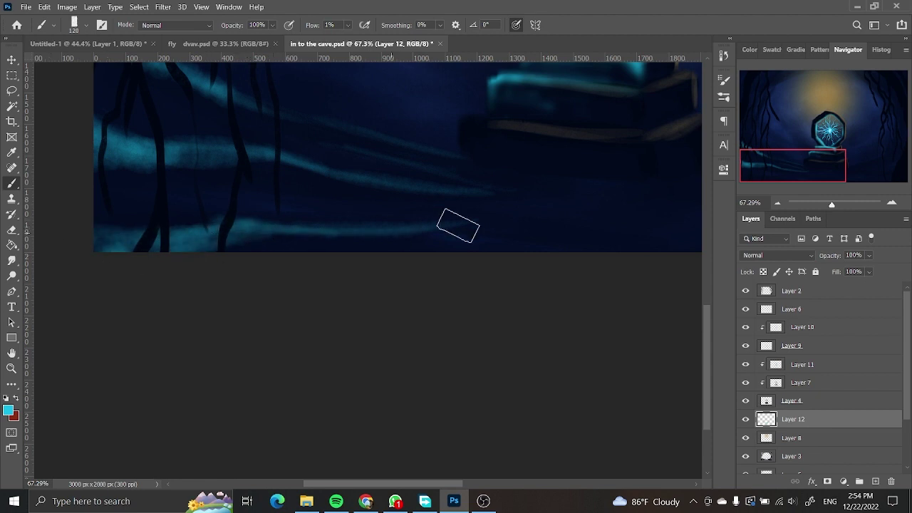
pyautogui.scroll(-3, 458, 225)
pyautogui.click(396, 501)
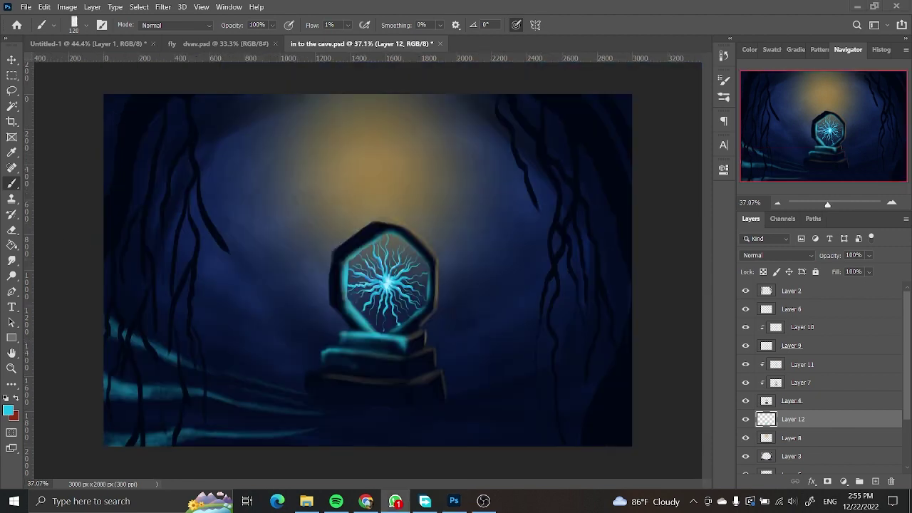
pyautogui.click(603, 350)
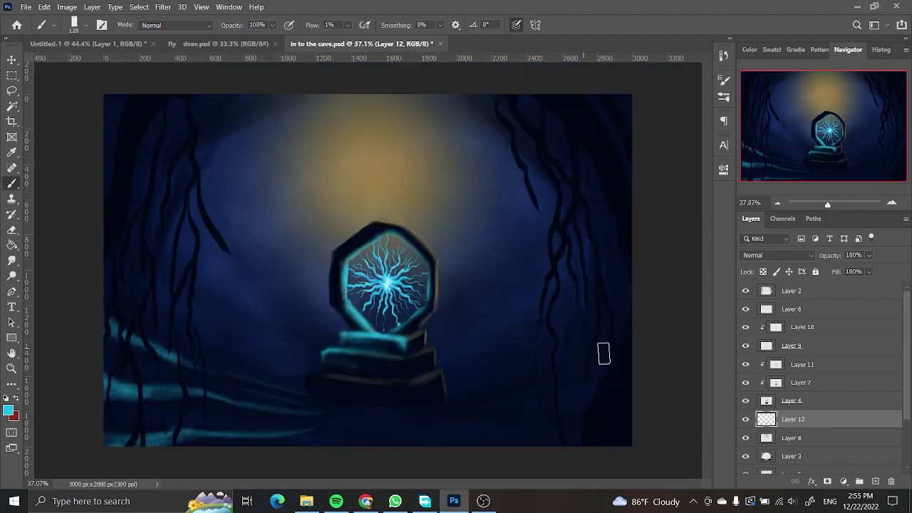
# Add curved cyan streaks at lower right, along the bottom and down the upper left.
pyautogui.moveTo(603, 349); pyautogui.dragTo(490, 381)
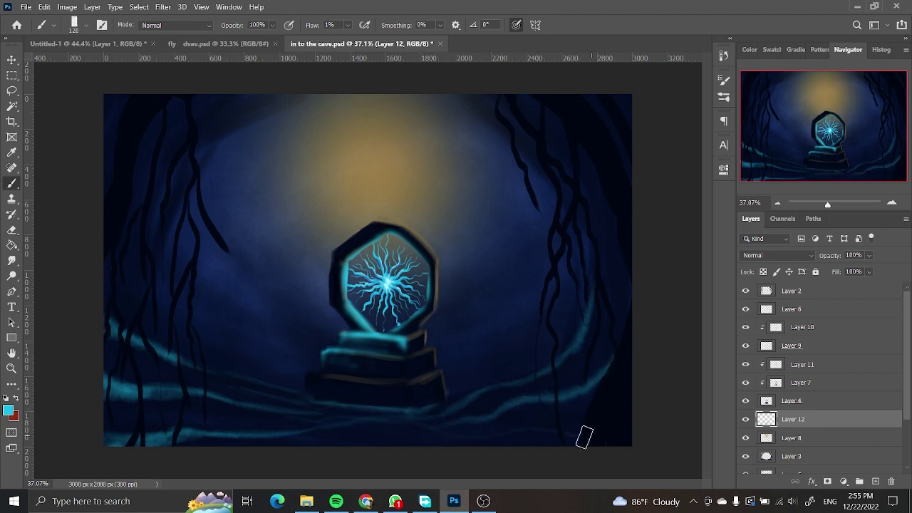
pyautogui.moveTo(585, 438); pyautogui.dragTo(322, 442)
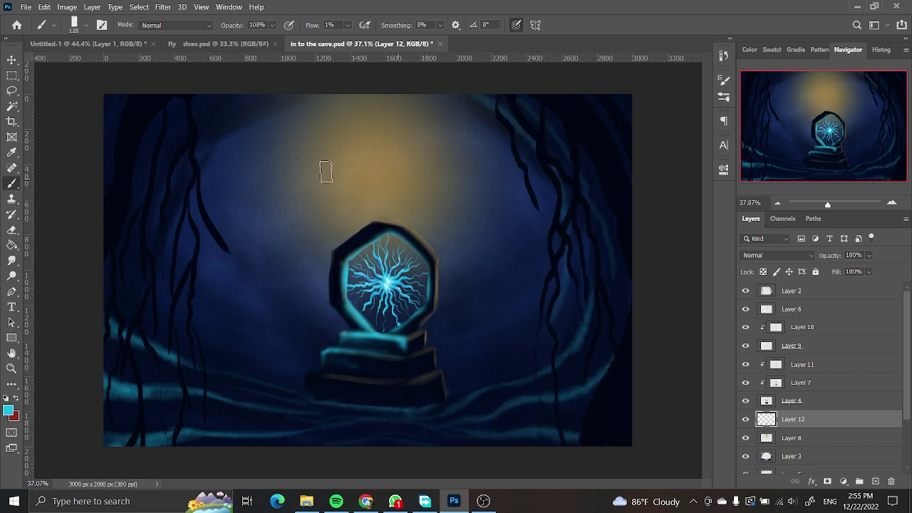
pyautogui.moveTo(282, 99); pyautogui.dragTo(124, 145)
pyautogui.moveTo(468, 353); pyautogui.dragTo(539, 314)
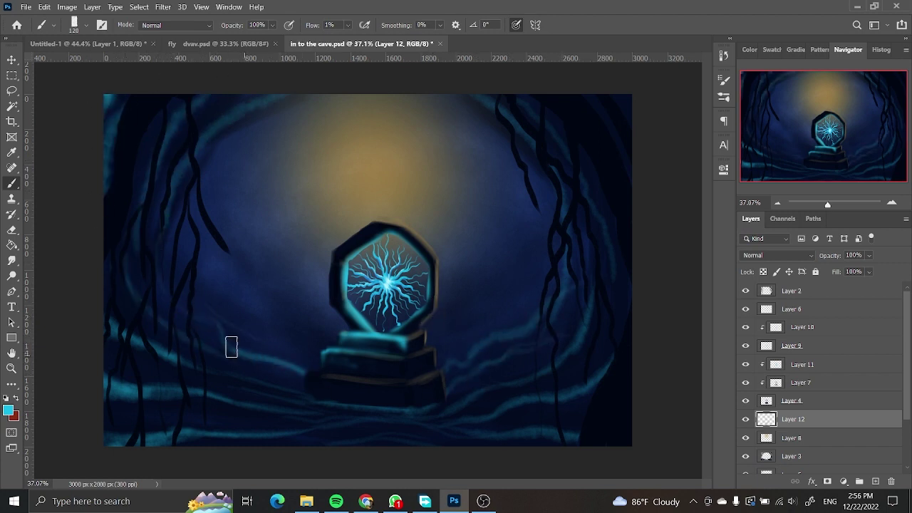
pyautogui.scroll(3, 421, 271)
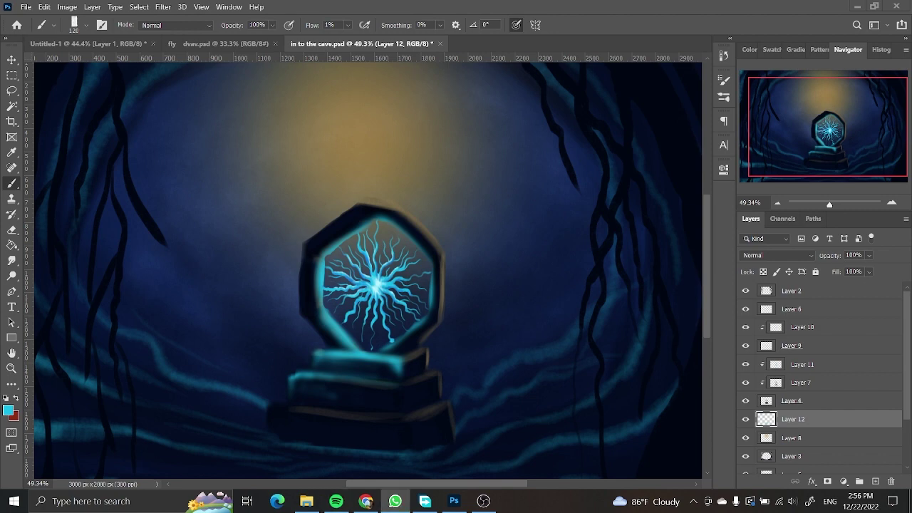
pyautogui.scroll(2, 430, 387)
pyautogui.scroll(-4, 550, 311)
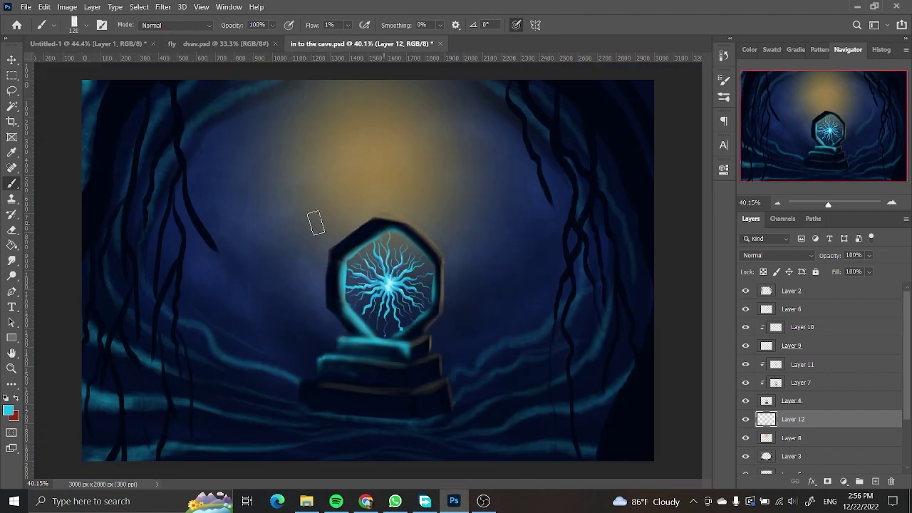
pyautogui.moveTo(222, 176); pyautogui.dragTo(332, 261)
pyautogui.hotkey('ctrl', 'z')
# On a new Layer 13, brush faint tan curves on both sides of the portal.
pyautogui.keyDown('alt'); pyautogui.click(369, 206); pyautogui.keyUp('alt')
pyautogui.click(875, 481)
pyautogui.moveTo(204, 147); pyautogui.dragTo(301, 321)
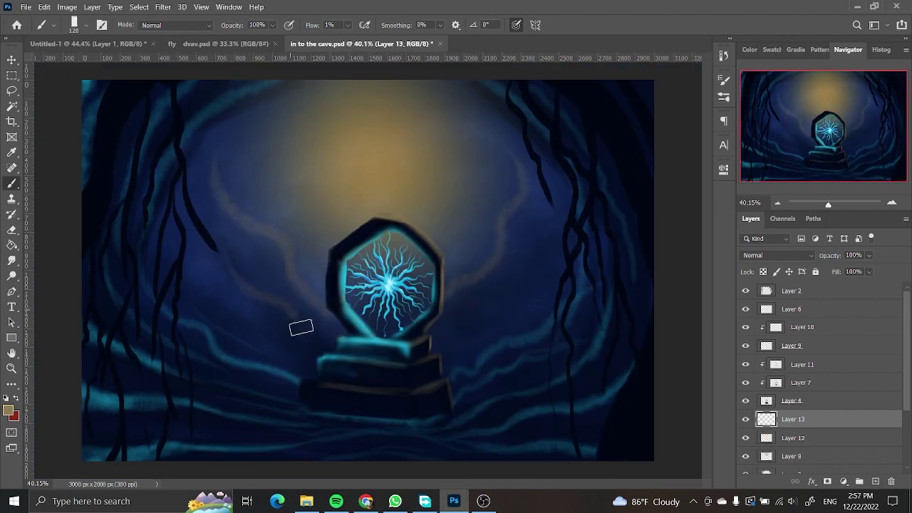
pyautogui.moveTo(528, 178); pyautogui.dragTo(435, 328)
pyautogui.scroll(2, 433, 296)
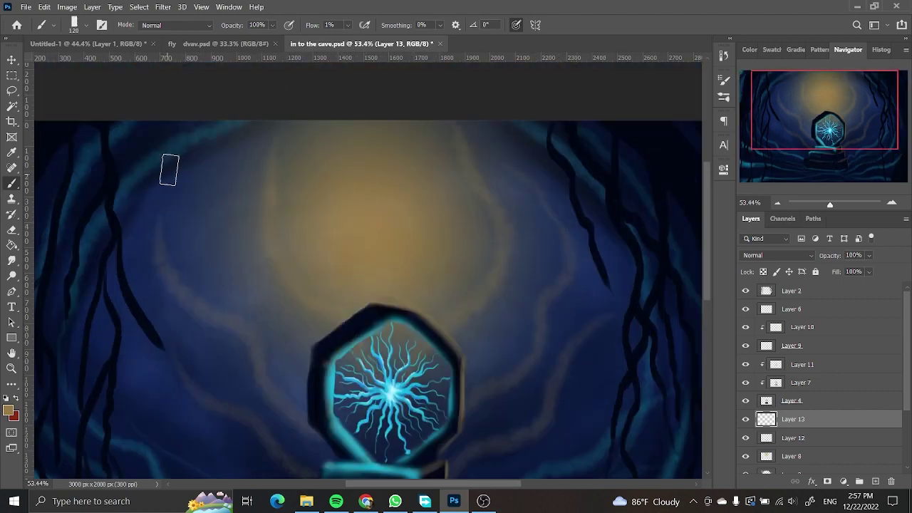
pyautogui.scroll(-2, 168, 170)
pyautogui.scroll(4, 421, 204)
# Select Layer 8 with the Move tool.
pyautogui.press('v')
pyautogui.click(421, 204)
pyautogui.scroll(-4, 422, 204)
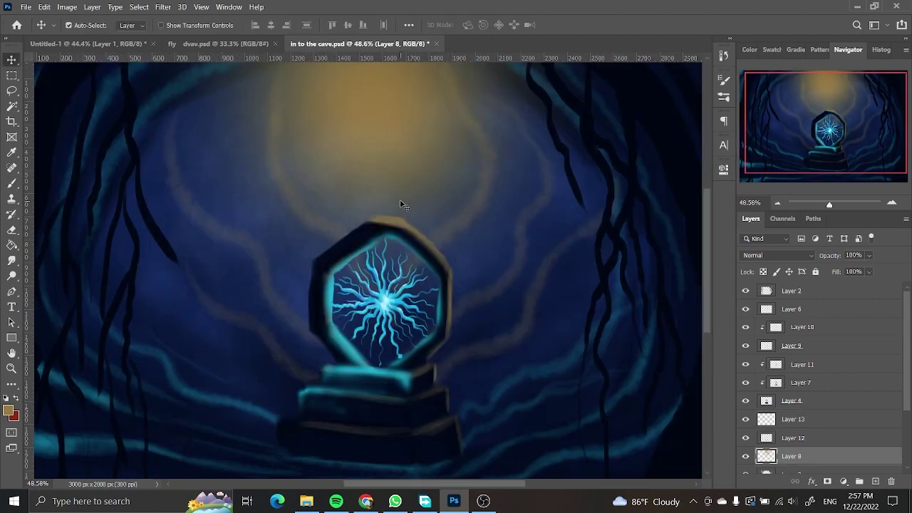
# Add a new layer above Layer 8, paint a dark stroke near the top, and stand the brush tip upright.
pyautogui.scroll(1, 401, 205)
pyautogui.click(875, 481)
pyautogui.press('b')
pyautogui.scroll(1, 399, 200)
pyautogui.moveTo(395, 205)
pyautogui.mouseDown()
pyautogui.moveTo(451, 191)
pyautogui.moveTo(367, 198)
pyautogui.moveTo(399, 261)
pyautogui.mouseUp()
pyautogui.press('F5')
pyautogui.press('F5')
pyautogui.scroll(-3, 421, 258)
pyautogui.scroll(4, 430, 219)
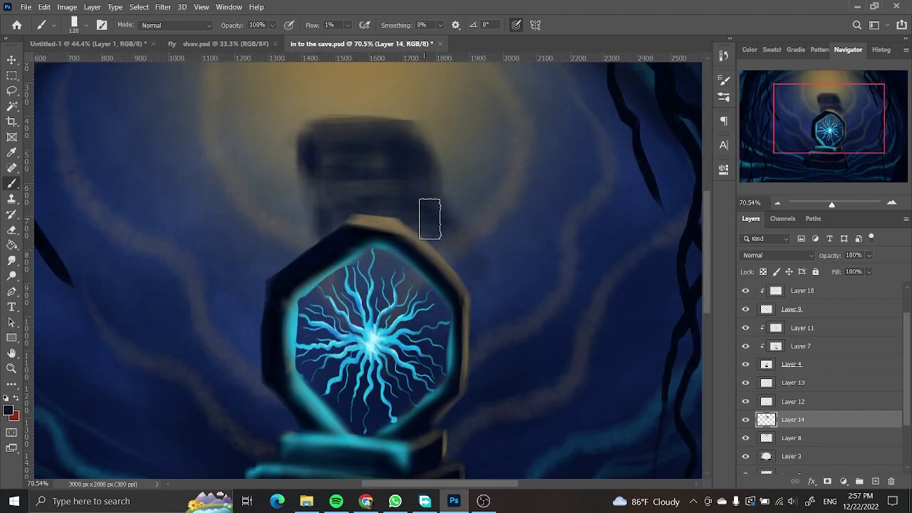
# Darken the shadowy block above the crystal and the vertical tendrils around the doorway.
pyautogui.moveTo(446, 232)
pyautogui.mouseDown()
pyautogui.moveTo(387, 147)
pyautogui.moveTo(402, 255)
pyautogui.moveTo(363, 159)
pyautogui.moveTo(305, 205)
pyautogui.mouseUp()
pyautogui.moveTo(401, 193); pyautogui.dragTo(437, 434)
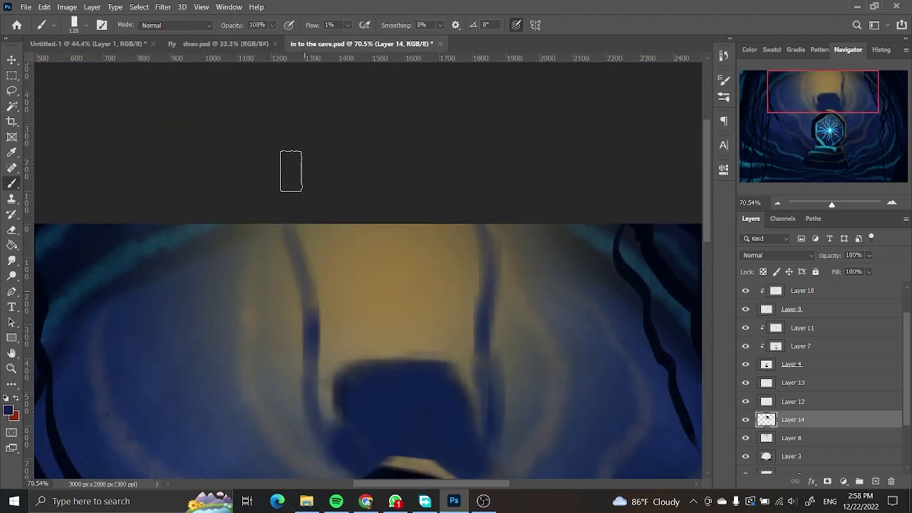
pyautogui.moveTo(446, 289)
pyautogui.mouseDown()
pyautogui.moveTo(517, 295)
pyautogui.moveTo(561, 258)
pyautogui.mouseUp()
pyautogui.moveTo(393, 248)
pyautogui.mouseDown()
pyautogui.moveTo(386, 306)
pyautogui.moveTo(356, 242)
pyautogui.mouseUp()
pyautogui.moveTo(542, 326); pyautogui.dragTo(401, 197)
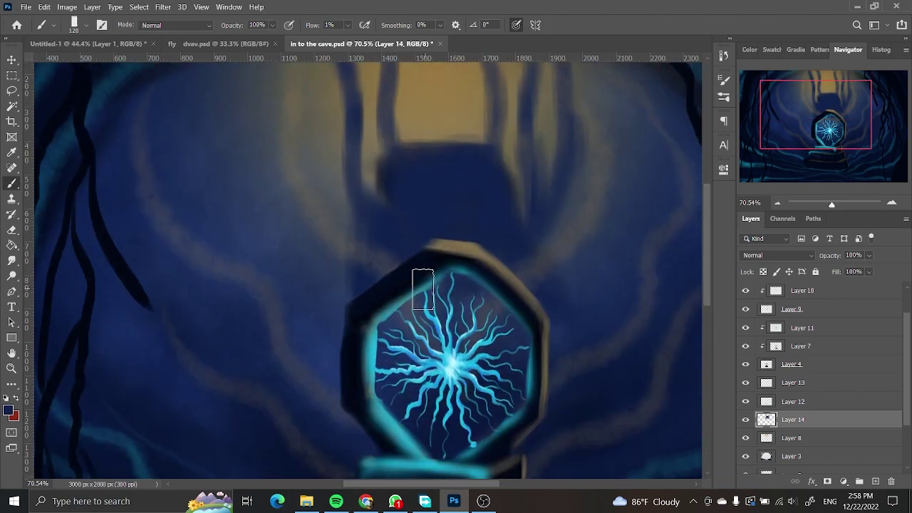
pyautogui.scroll(-2, 462, 358)
pyautogui.scroll(-3, 461, 358)
pyautogui.scroll(4, 596, 190)
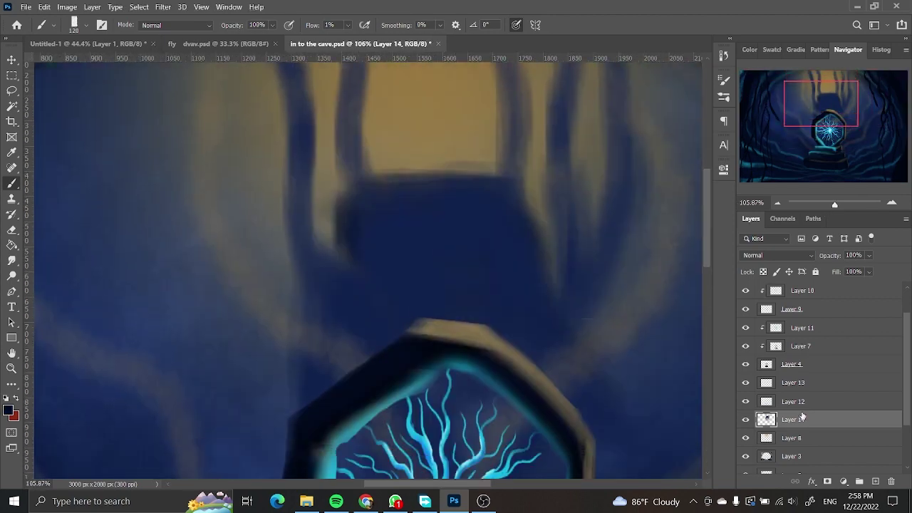
# On another new layer, shade the left pillar edges beside the doorway with a smaller brush.
pyautogui.click(876, 481)
pyautogui.scroll(1, 445, 128)
pyautogui.scroll(2, 408, 268)
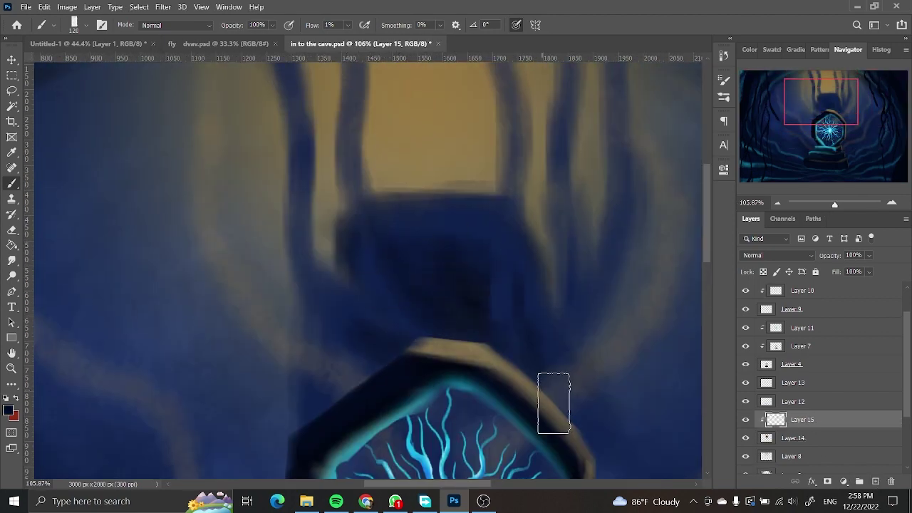
pyautogui.press('[')
pyautogui.press('[')
pyautogui.press('[')
pyautogui.scroll(3, 473, 266)
pyautogui.moveTo(410, 146); pyautogui.dragTo(420, 313)
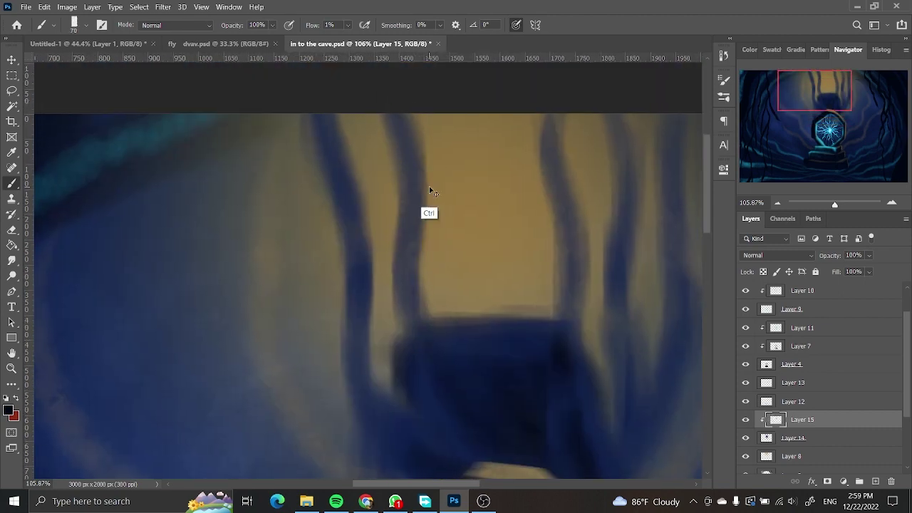
pyautogui.moveTo(399, 213); pyautogui.dragTo(405, 350)
pyautogui.moveTo(321, 132); pyautogui.dragTo(353, 353)
pyautogui.scroll(-1, 567, 161)
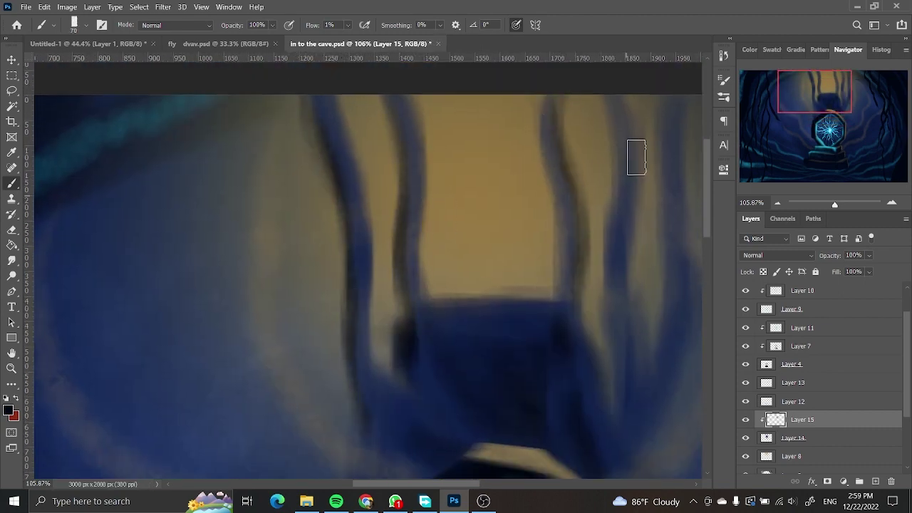
# Shade the right pillar edges with dark blue strokes.
pyautogui.moveTo(634, 154); pyautogui.dragTo(635, 357)
pyautogui.moveTo(674, 135); pyautogui.dragTo(651, 444)
pyautogui.scroll(-3, 651, 444)
pyautogui.scroll(-2, 634, 249)
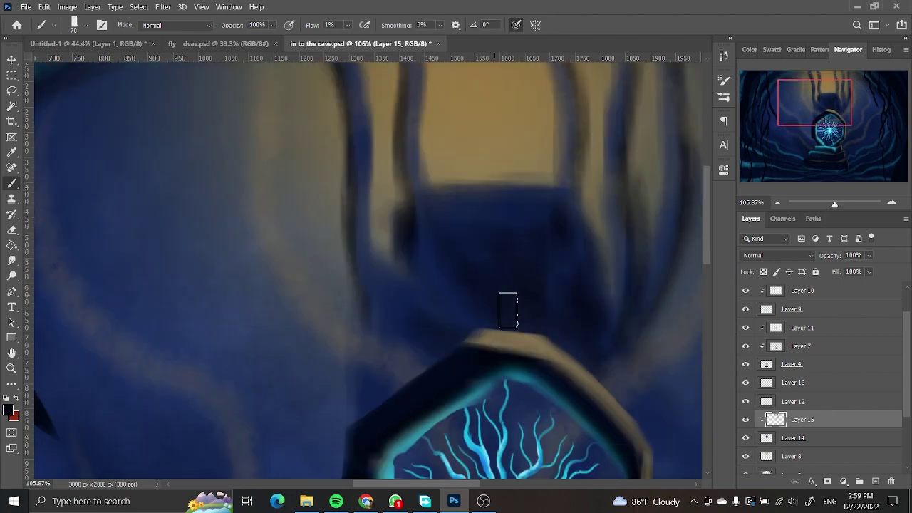
pyautogui.scroll(-3, 470, 325)
pyautogui.scroll(2, 368, 238)
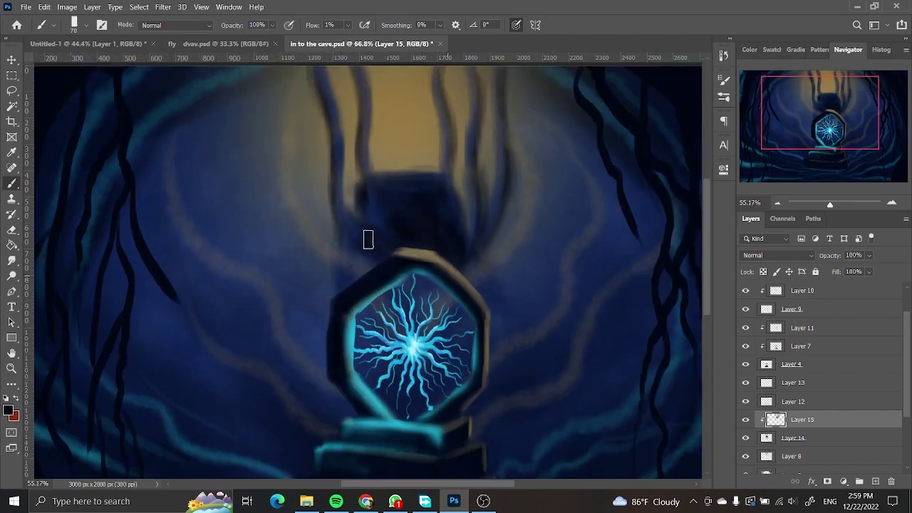
pyautogui.scroll(3, 428, 413)
pyautogui.scroll(-4, 189, 273)
# On new Layer 16, paint the small black figure standing in the doorway with a fine brush.
pyautogui.scroll(8, 390, 145)
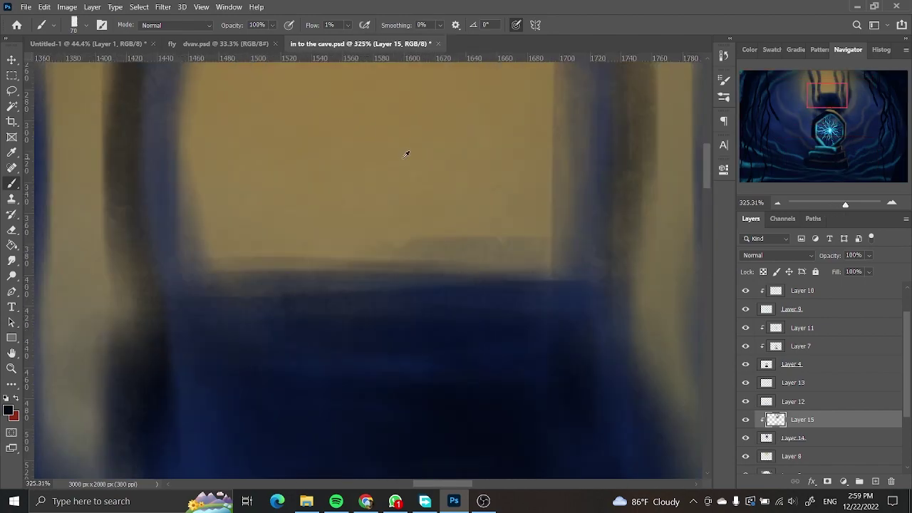
pyautogui.hotkey('ctrl', 'shift', 'alt', 'n')
pyautogui.press('[')
pyautogui.press('[')
pyautogui.press('[')
pyautogui.scroll(1, 391, 145)
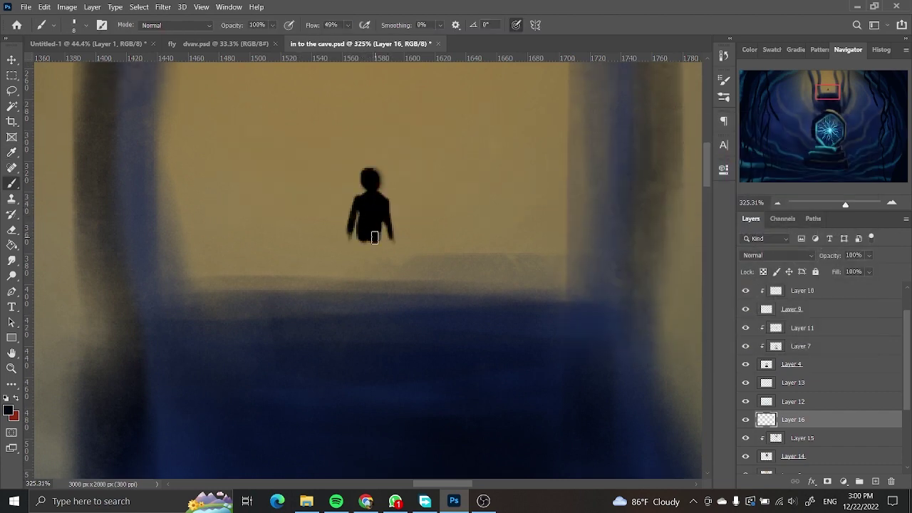
pyautogui.moveTo(375, 238)
pyautogui.mouseDown()
pyautogui.moveTo(362, 260)
pyautogui.moveTo(393, 292)
pyautogui.moveTo(185, 292)
pyautogui.mouseUp()
pyautogui.scroll(3, 163, 261)
pyautogui.moveTo(163, 261); pyautogui.dragTo(151, 213)
pyautogui.scroll(-5, 151, 213)
pyautogui.scroll(2, 523, 277)
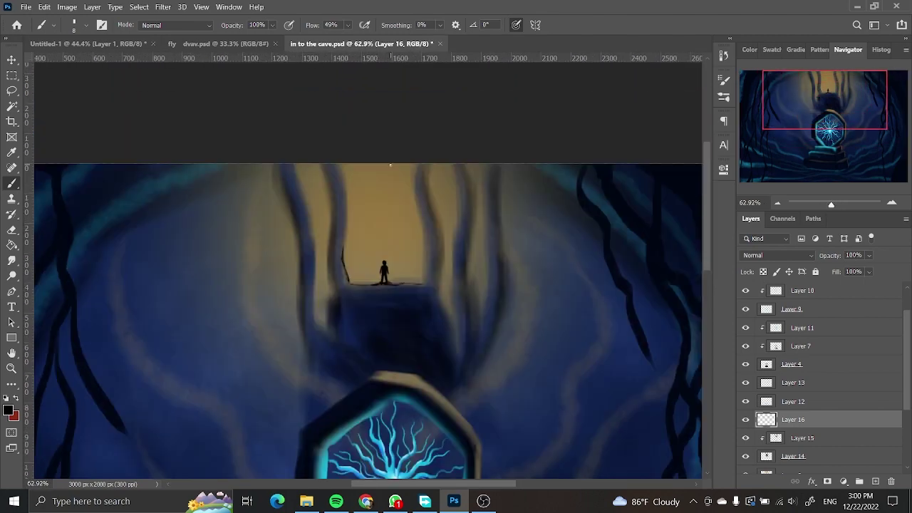
pyautogui.scroll(2, 523, 277)
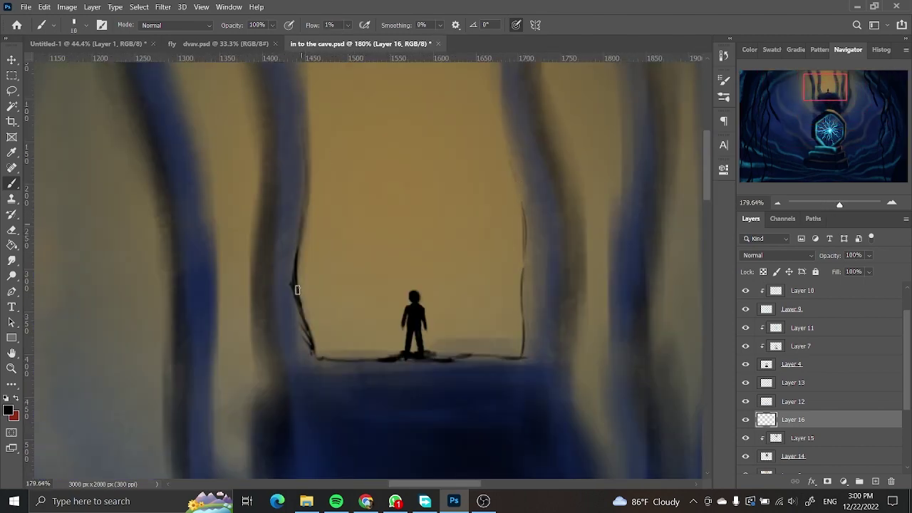
# Outline the right edge of the doorway with a thin dark stroke.
pyautogui.moveTo(521, 231); pyautogui.dragTo(527, 148)
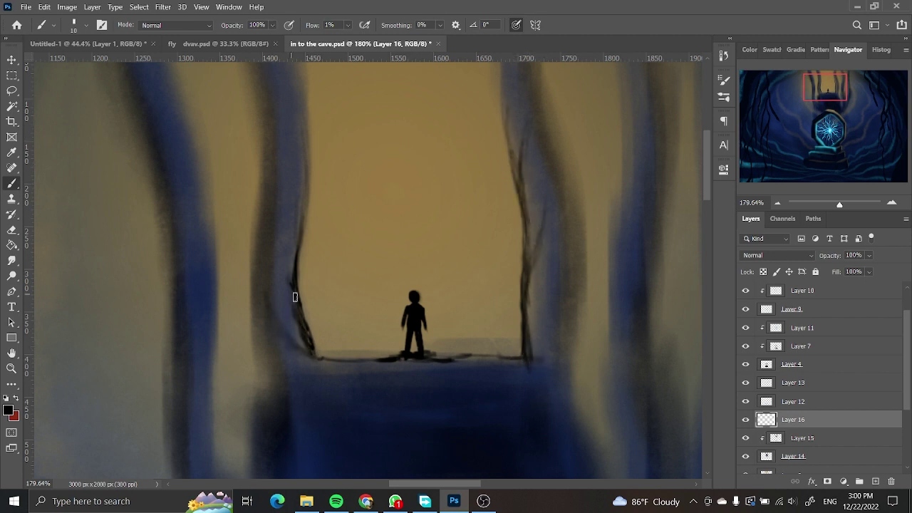
pyautogui.scroll(5, 298, 144)
pyautogui.scroll(-1, 527, 234)
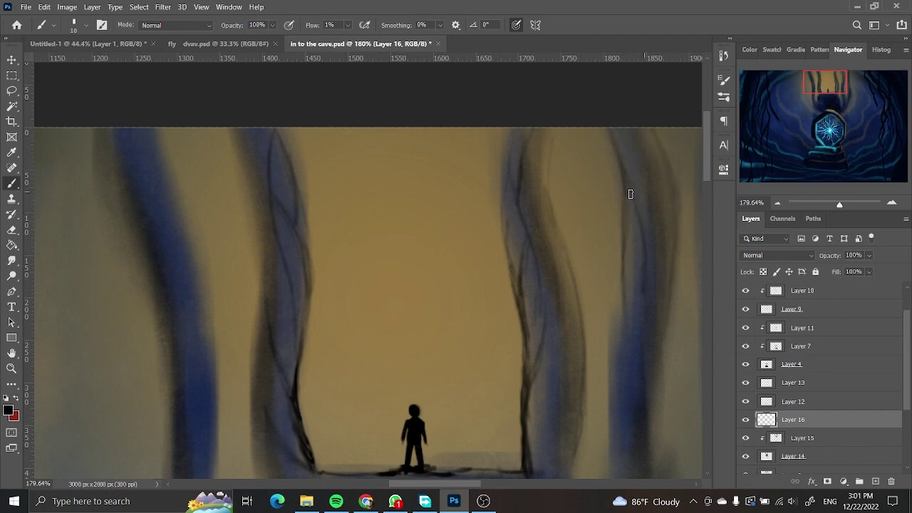
pyautogui.scroll(-5, 605, 316)
pyautogui.scroll(-3, 611, 147)
pyautogui.scroll(3, 580, 306)
pyautogui.scroll(1, 617, 316)
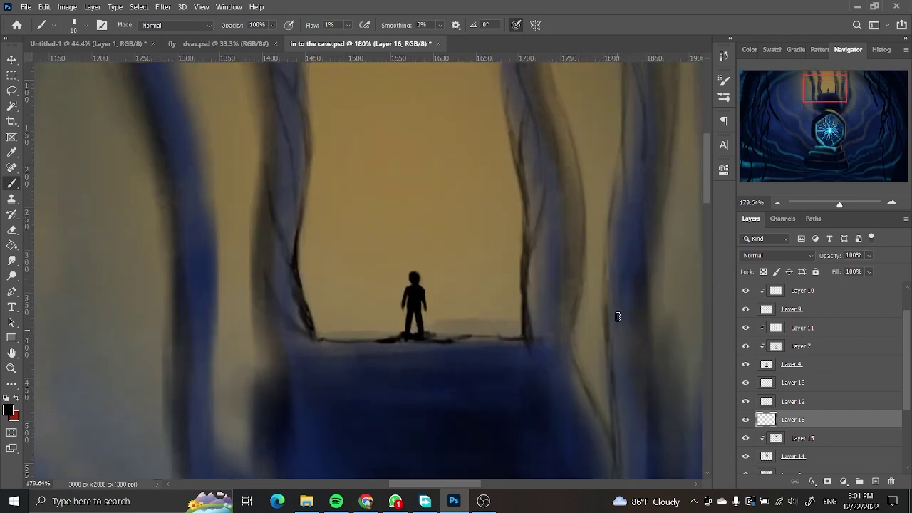
pyautogui.scroll(-5, 570, 324)
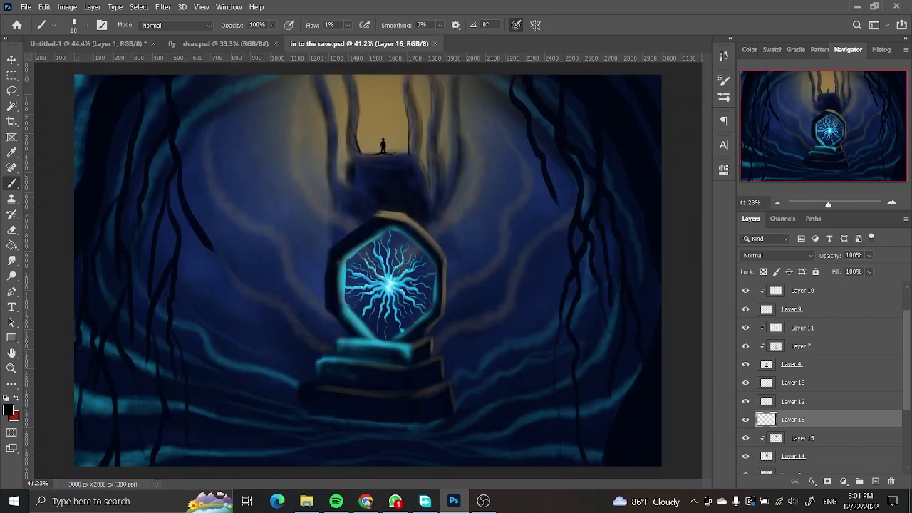
# Add a new layer above Layer 3 and set the brush flow to 24%.
pyautogui.click(395, 501)
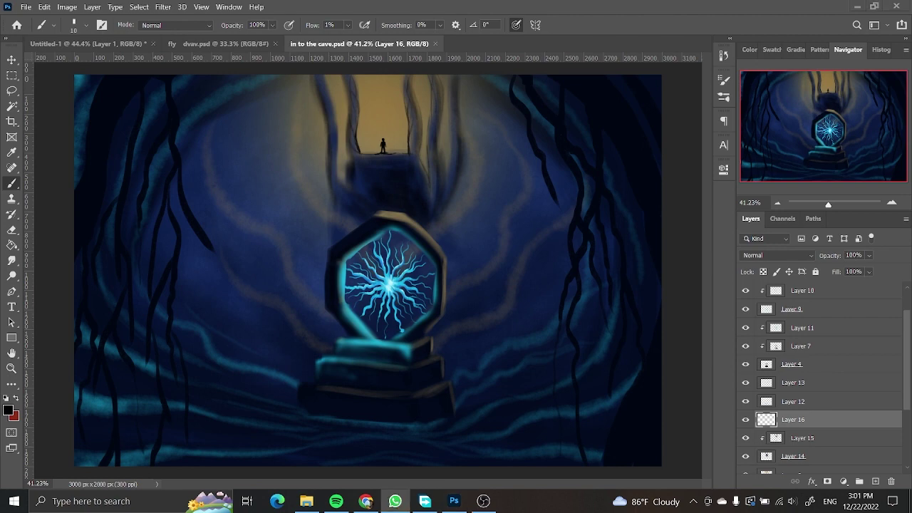
pyautogui.scroll(4, 434, 147)
pyautogui.scroll(-4, 387, 213)
pyautogui.scroll(-2, 624, 414)
pyautogui.scroll(-3, 791, 408)
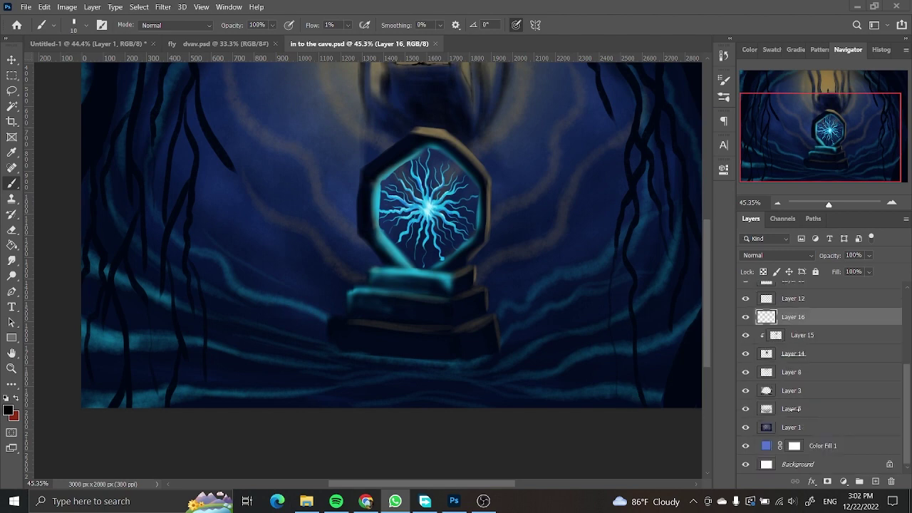
pyautogui.click(790, 408)
pyautogui.click(791, 391)
pyautogui.hotkey('ctrl', 'shift', 'alt', 'n')
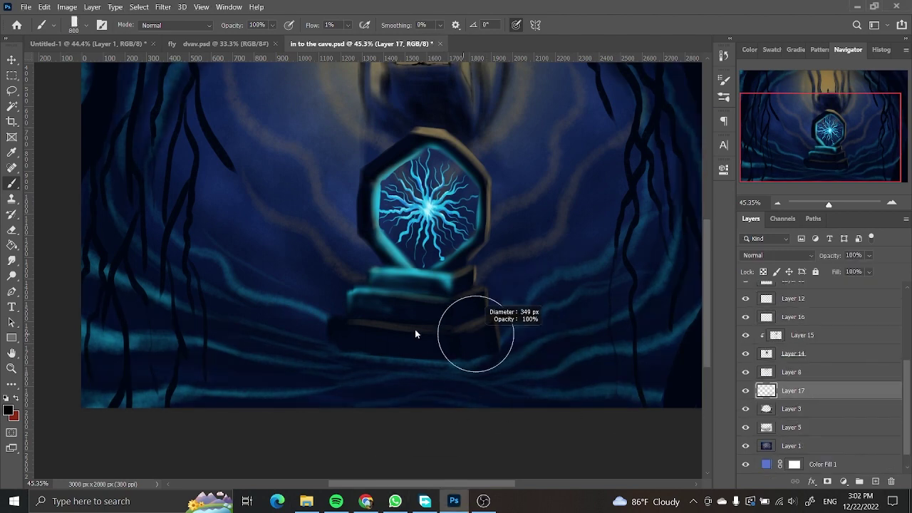
pyautogui.hotkey('shift', '2')
pyautogui.hotkey('shift', '4')
# On Layer 11, paint cyan highlights along the edges of the pedestal steps.
pyautogui.scroll(-2, 478, 347)
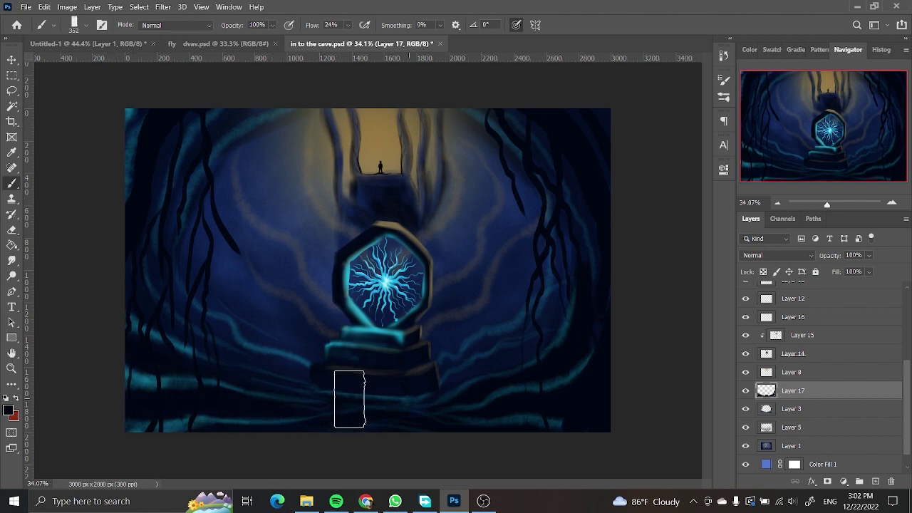
pyautogui.scroll(-2, 472, 198)
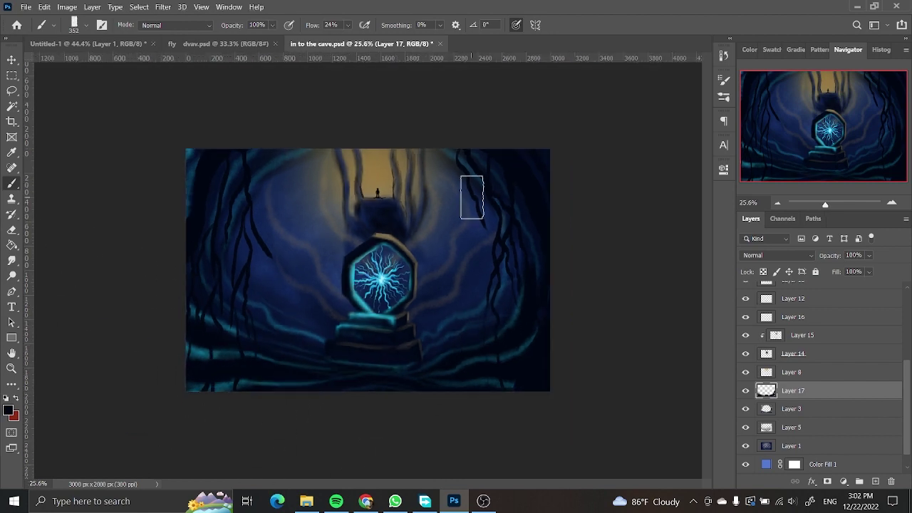
pyautogui.scroll(2, 373, 173)
pyautogui.scroll(3, 372, 173)
pyautogui.scroll(-5, 428, 249)
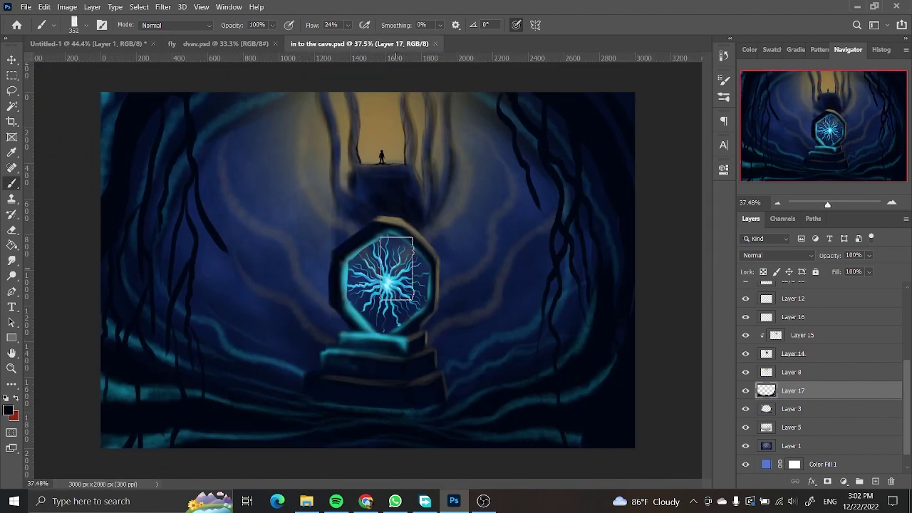
pyautogui.scroll(-1, 451, 281)
pyautogui.scroll(5, 394, 347)
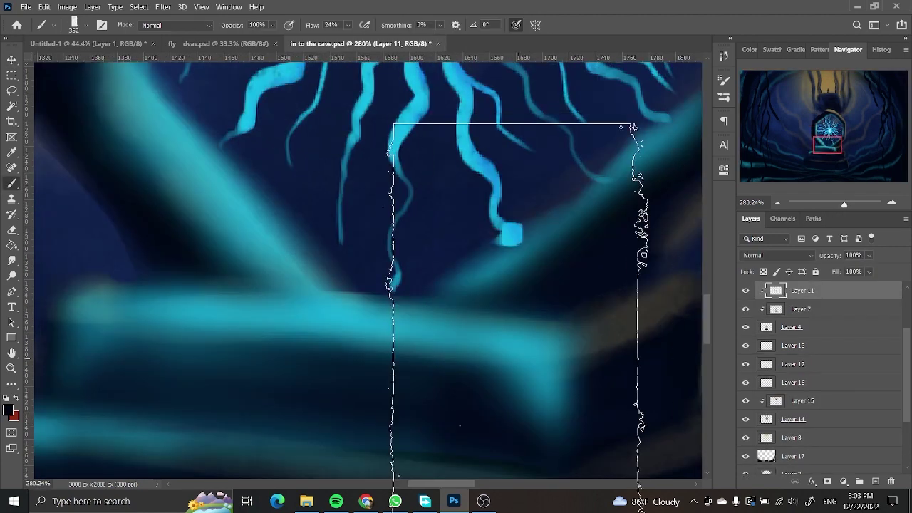
pyautogui.keyDown('ctrl'); pyautogui.click(540, 344); pyautogui.keyUp('ctrl')
pyautogui.scroll(-1, 540, 344)
pyautogui.moveTo(541, 344); pyautogui.dragTo(527, 255)
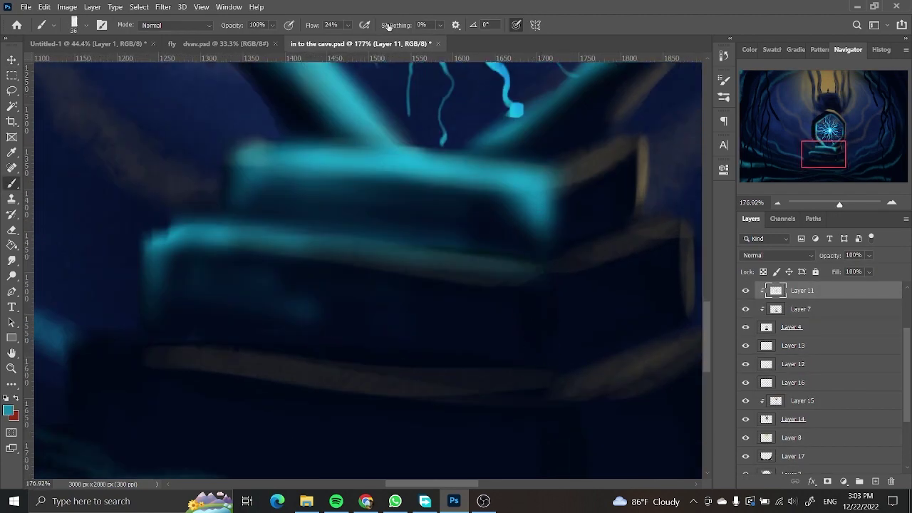
pyautogui.moveTo(528, 299); pyautogui.dragTo(463, 265)
# Bring the lower steps into view and add Layer 18 at the top of the stack.
pyautogui.moveTo(481, 260)
pyautogui.mouseDown()
pyautogui.moveTo(489, 234)
pyautogui.moveTo(439, 193)
pyautogui.moveTo(142, 156)
pyautogui.mouseUp()
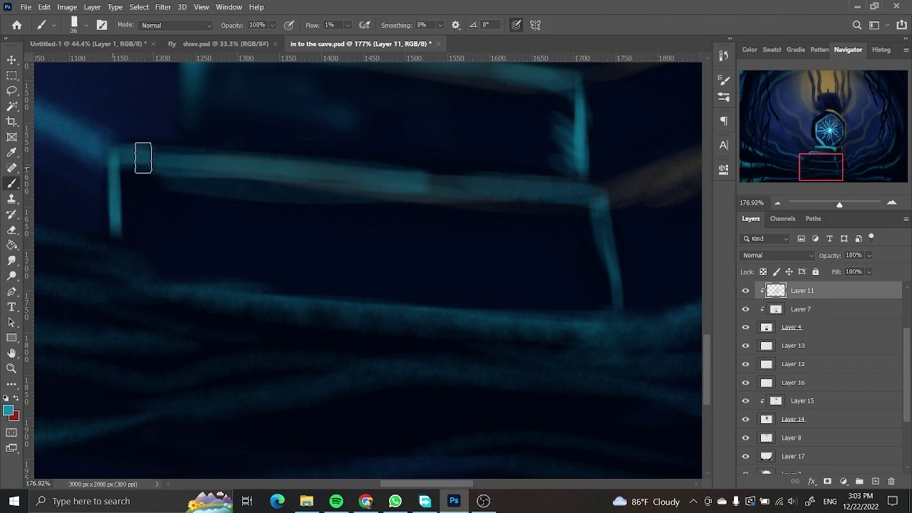
pyautogui.scroll(-5, 313, 218)
pyautogui.scroll(-2, 313, 218)
pyautogui.keyDown('ctrl'); pyautogui.click(651, 311); pyautogui.keyUp('ctrl')
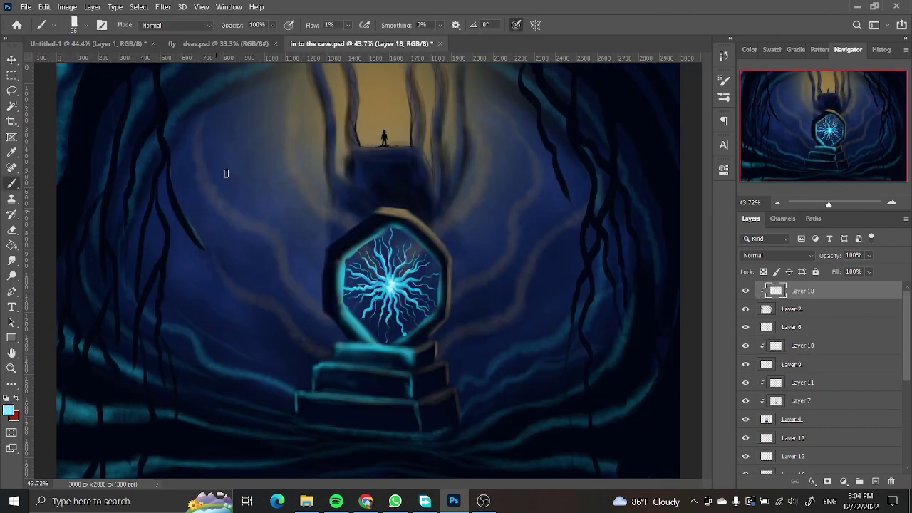
# Choose bright green and paint the first vine down along a dark root.
pyautogui.click(8, 410)
pyautogui.click(712, 150)
pyautogui.click(834, 139)
pyautogui.scroll(5, 167, 159)
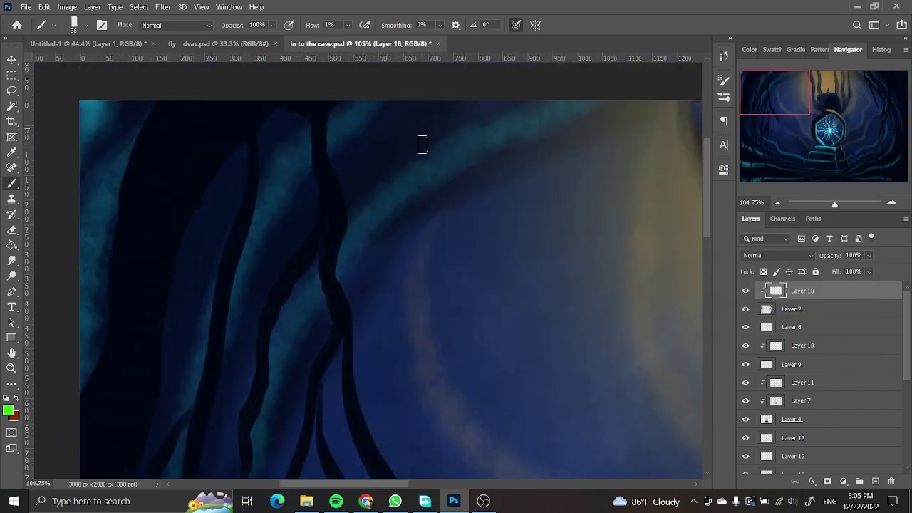
pyautogui.moveTo(326, 161); pyautogui.dragTo(339, 240)
pyautogui.moveTo(331, 210)
pyautogui.mouseDown()
pyautogui.moveTo(359, 297)
pyautogui.moveTo(316, 92)
pyautogui.moveTo(387, 336)
pyautogui.mouseUp()
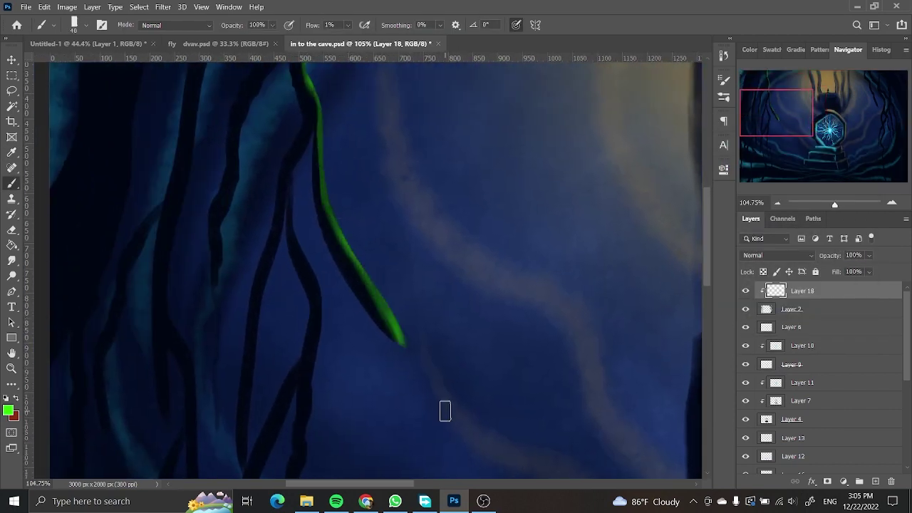
# Paint more green vines down the left wall to the bottom left and down the right wall.
pyautogui.press('F5')
pyautogui.click(697, 77)
pyautogui.scroll(-3, 440, 155)
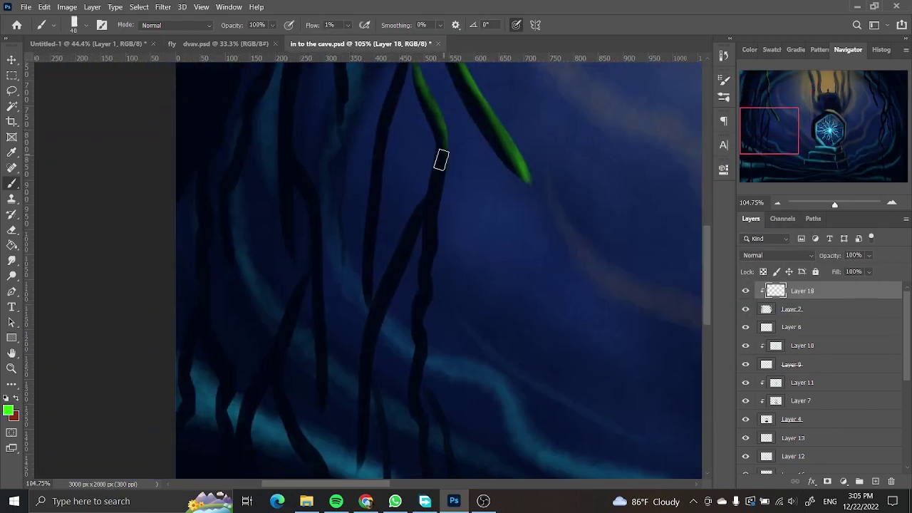
pyautogui.scroll(-3, 290, 392)
pyautogui.click(9, 410)
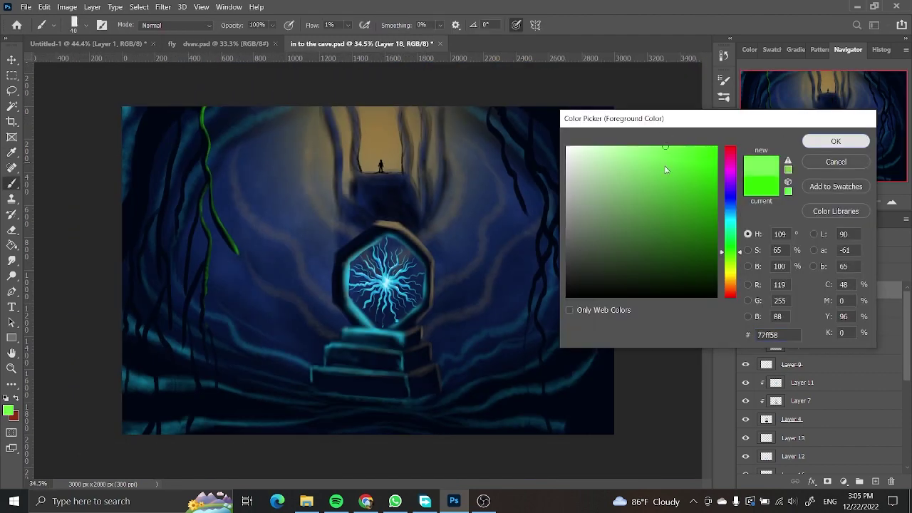
pyautogui.click(834, 138)
pyautogui.scroll(3, 335, 208)
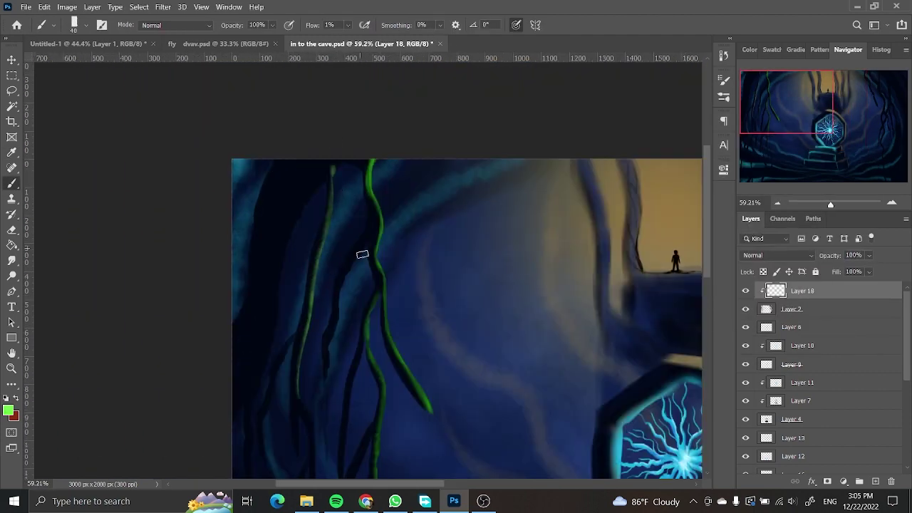
pyautogui.moveTo(318, 183); pyautogui.dragTo(282, 262)
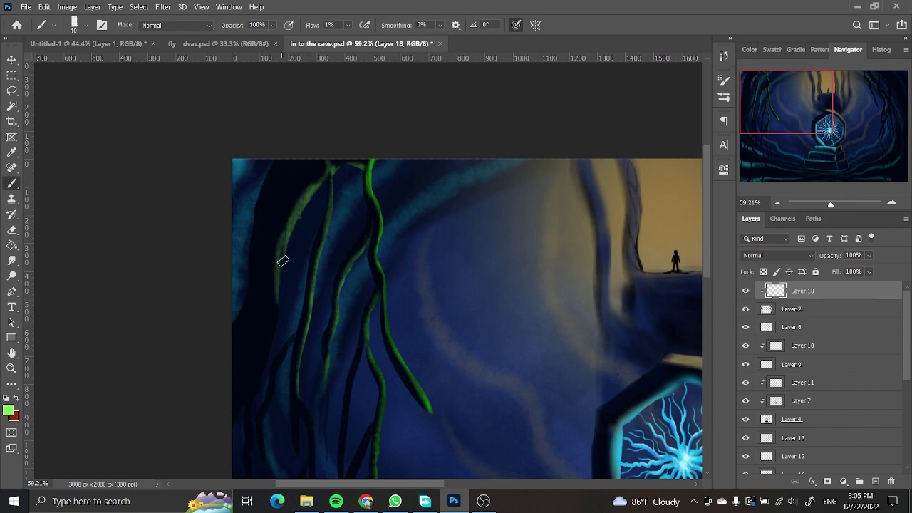
pyautogui.scroll(-3, 304, 232)
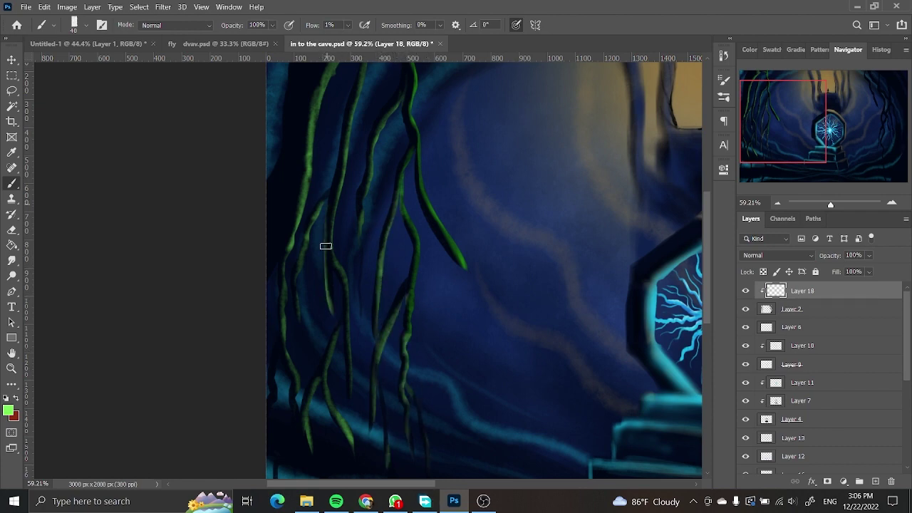
pyautogui.moveTo(369, 144); pyautogui.dragTo(280, 274)
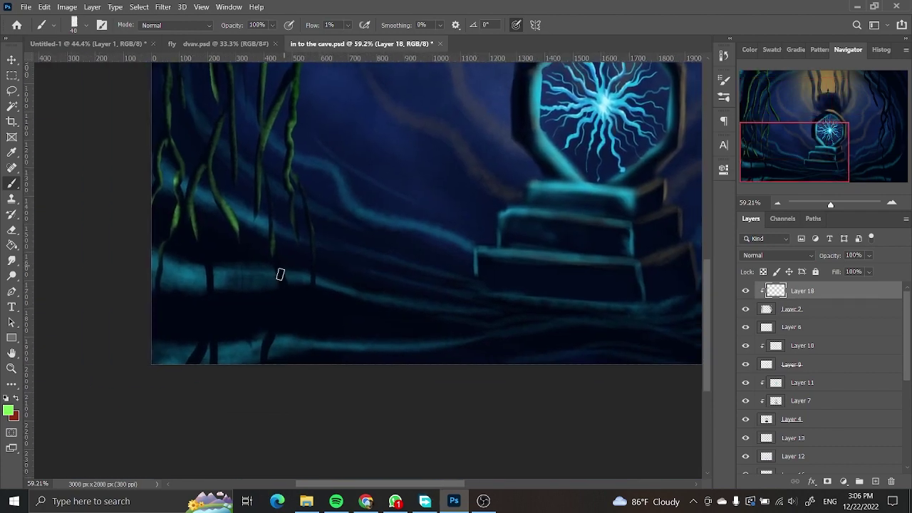
pyautogui.moveTo(198, 231)
pyautogui.mouseDown()
pyautogui.moveTo(213, 359)
pyautogui.moveTo(419, 129)
pyautogui.mouseUp()
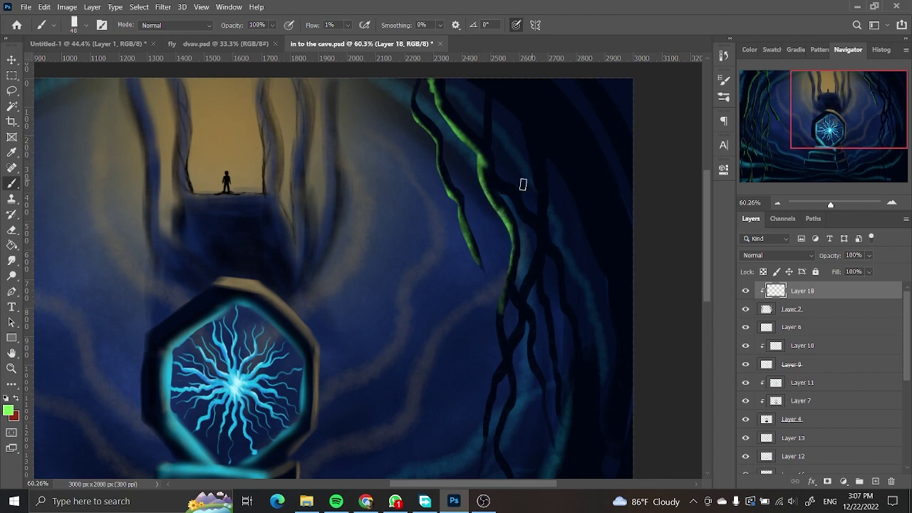
pyautogui.moveTo(551, 155); pyautogui.dragTo(617, 333)
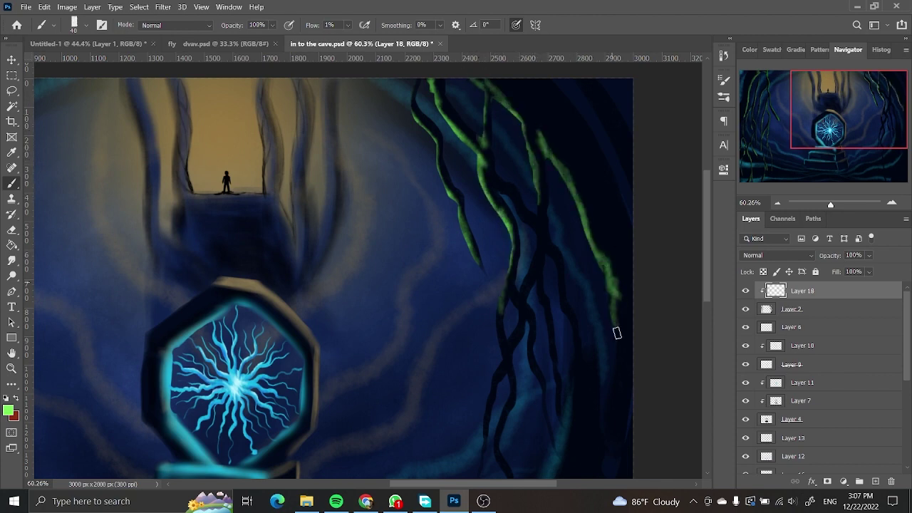
# Add vines on the right wall and upper edges, then duplicate the vine layer with Ctrl+J.
pyautogui.moveTo(498, 294); pyautogui.dragTo(466, 179)
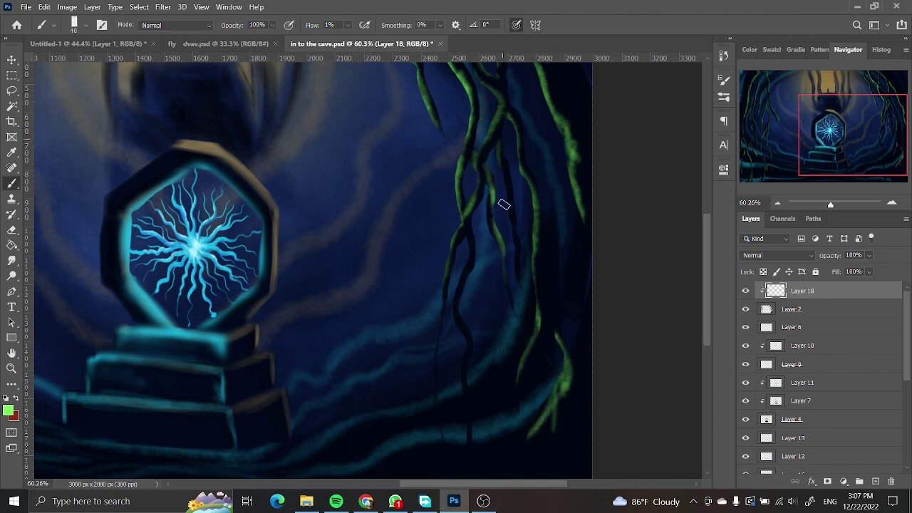
pyautogui.moveTo(503, 204); pyautogui.dragTo(491, 169)
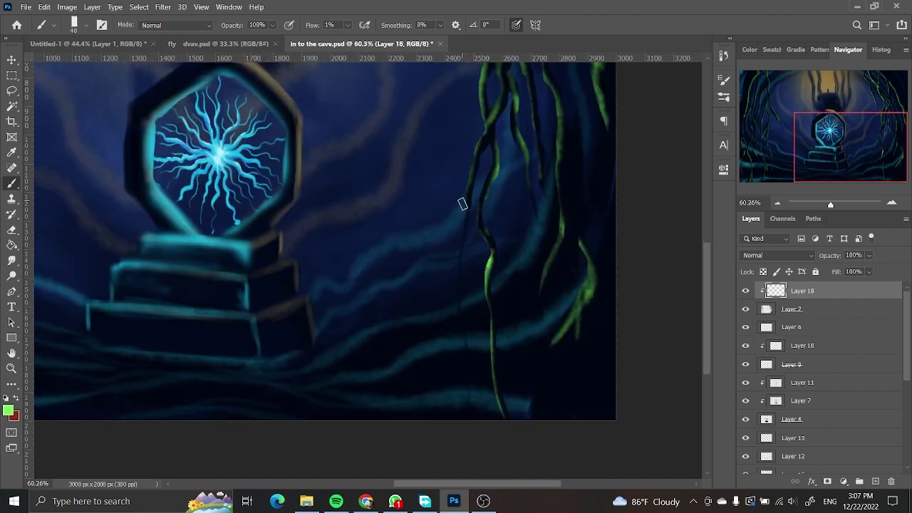
pyautogui.moveTo(542, 360); pyautogui.dragTo(574, 325)
pyautogui.moveTo(593, 211)
pyautogui.mouseDown()
pyautogui.moveTo(544, 299)
pyautogui.moveTo(538, 191)
pyautogui.moveTo(533, 313)
pyautogui.mouseUp()
pyautogui.scroll(-5, 537, 302)
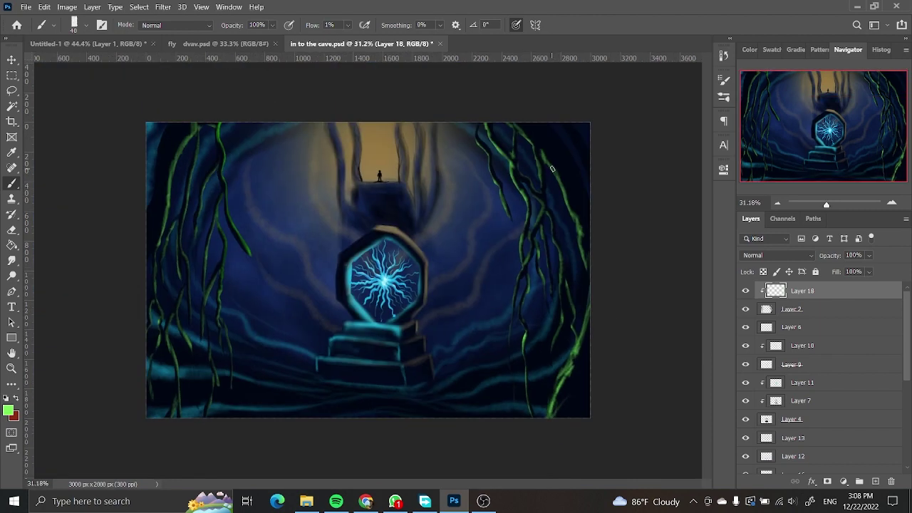
pyautogui.moveTo(482, 131); pyautogui.dragTo(570, 275)
pyautogui.moveTo(187, 126); pyautogui.dragTo(142, 278)
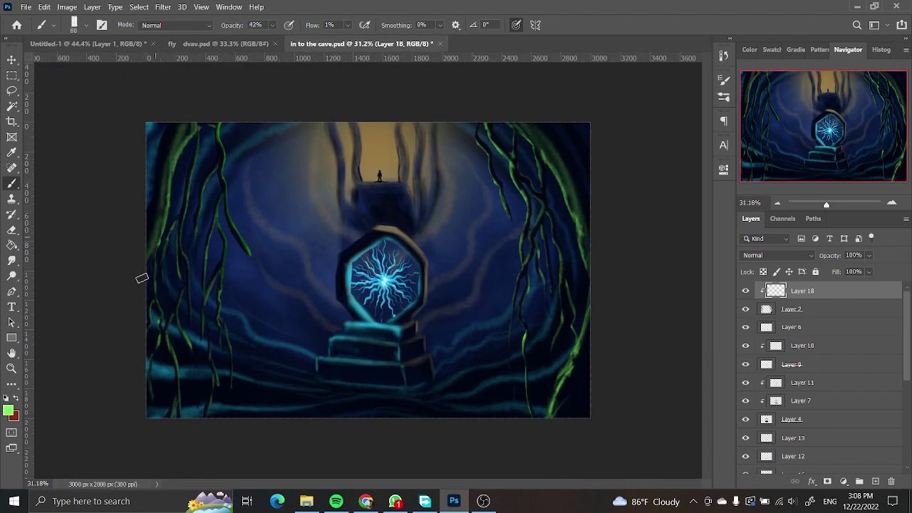
pyautogui.moveTo(555, 416); pyautogui.dragTo(588, 335)
pyautogui.hotkey('ctrl', 'j')
# Above Layer 6, add a layer and paint a soft green glow along the cave floor at 21% opacity.
pyautogui.rightClick(818, 309)
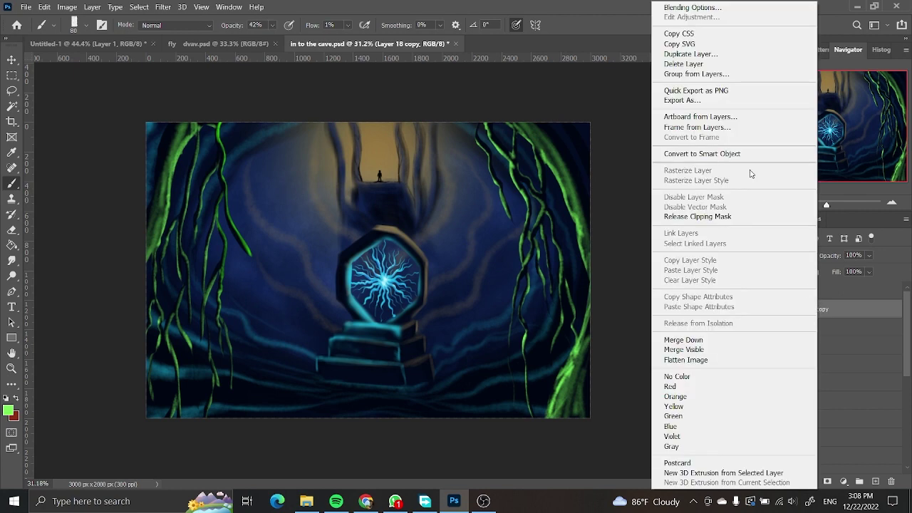
pyautogui.click(162, 6)
pyautogui.press('Escape')
pyautogui.press('h')
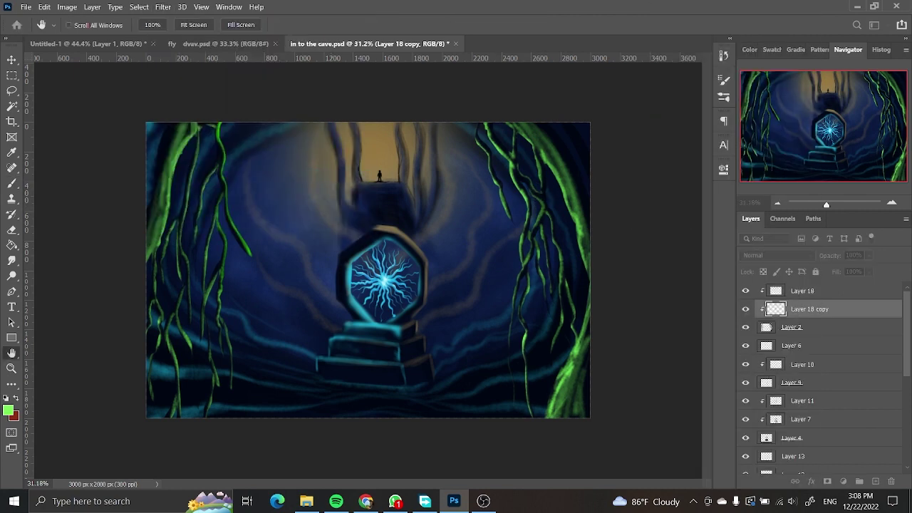
pyautogui.press('b')
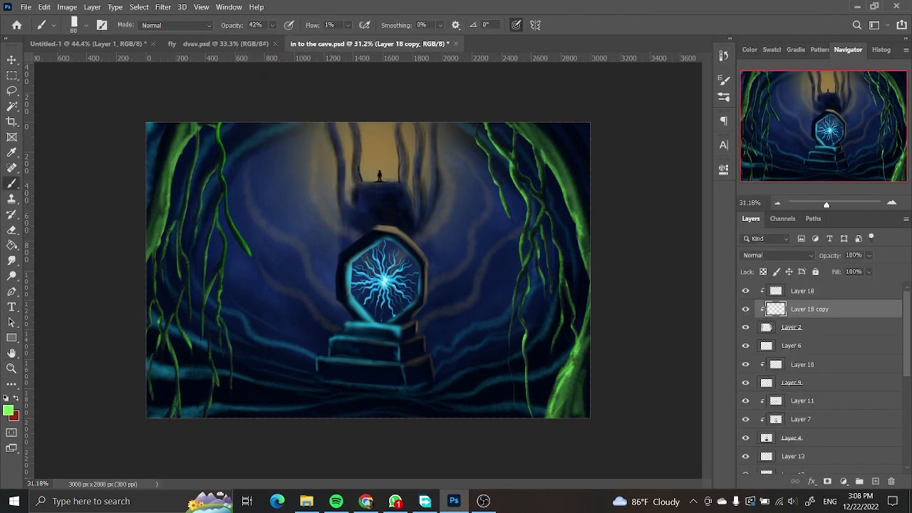
pyautogui.click(745, 347)
pyautogui.hotkey('ctrl', 'shift', 'alt', 'n')
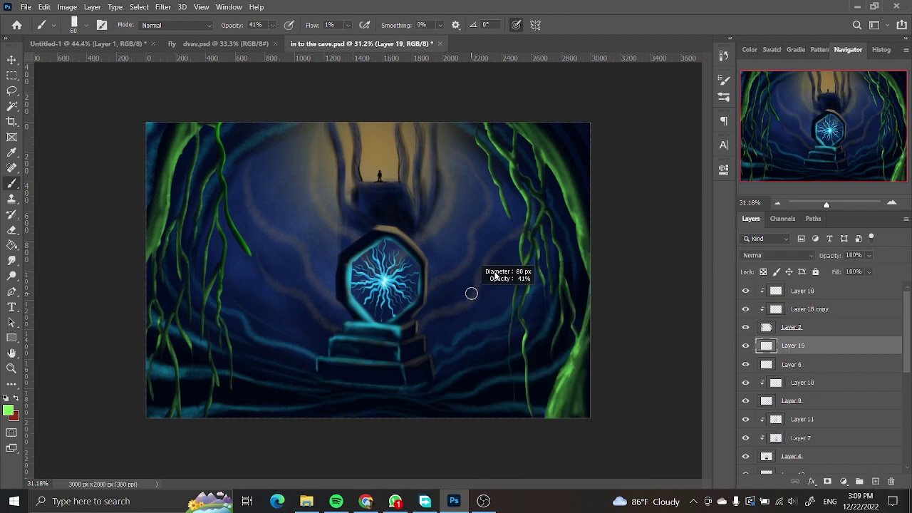
pyautogui.press('0')
pyautogui.press('1')
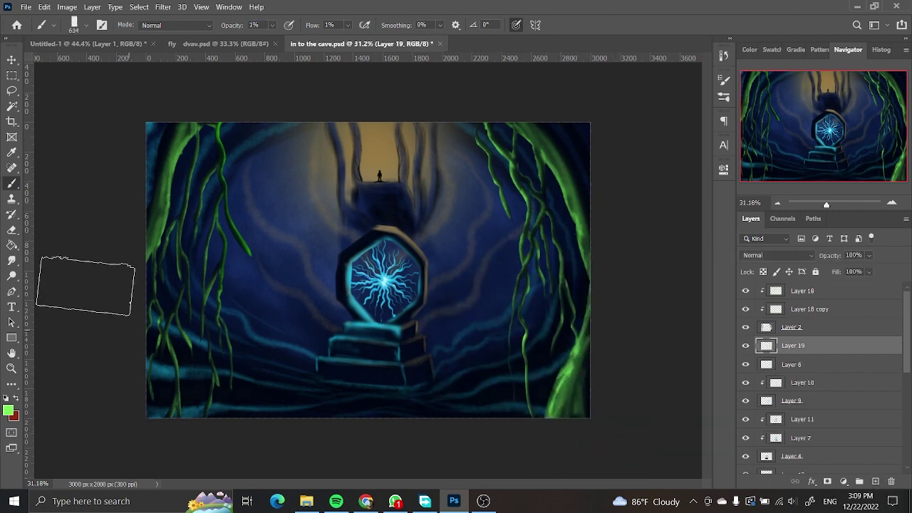
pyautogui.press('2')
pyautogui.press('1')
pyautogui.moveTo(165, 383); pyautogui.dragTo(523, 422)
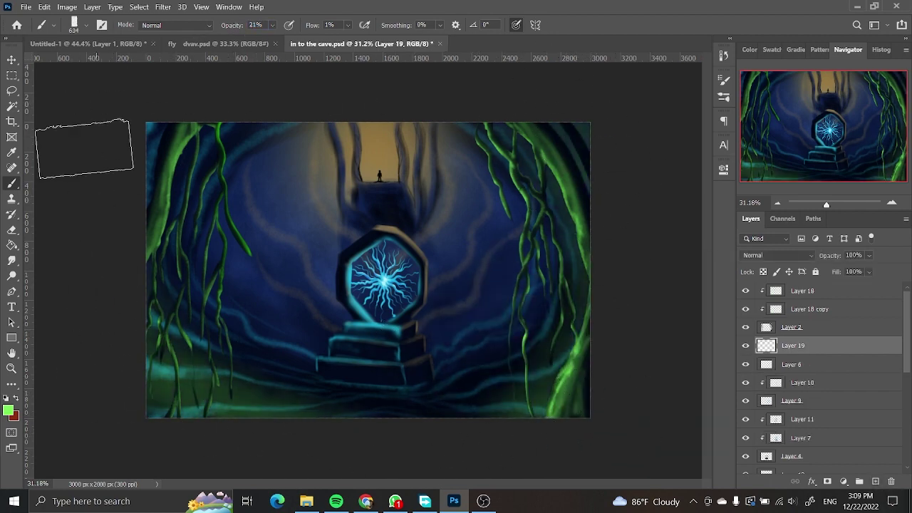
# Add a new layer above Layer 13 and pick a teal painting colour.
pyautogui.scroll(-2, 789, 403)
pyautogui.click(791, 400)
pyautogui.hotkey('ctrl', 'shift', 'alt', 'n')
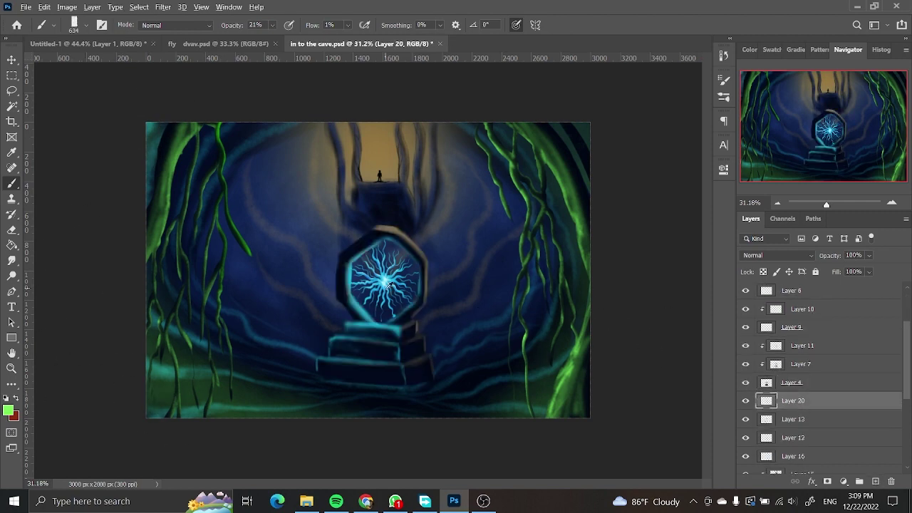
pyautogui.keyDown('alt'); pyautogui.click(431, 364); pyautogui.keyUp('alt')
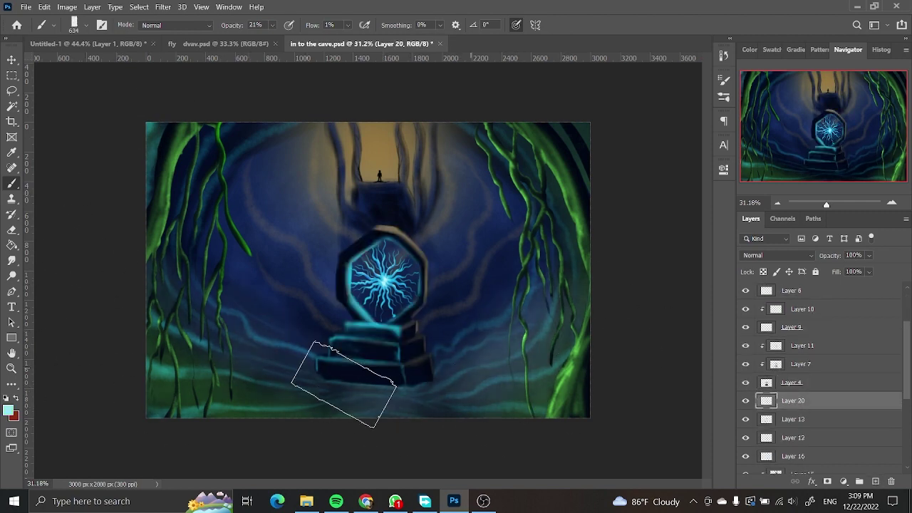
# Erase the glow below the pedestal steps with a soft round 200 px eraser, then add Layer 21.
pyautogui.scroll(1, 378, 431)
pyautogui.rightClick(361, 419)
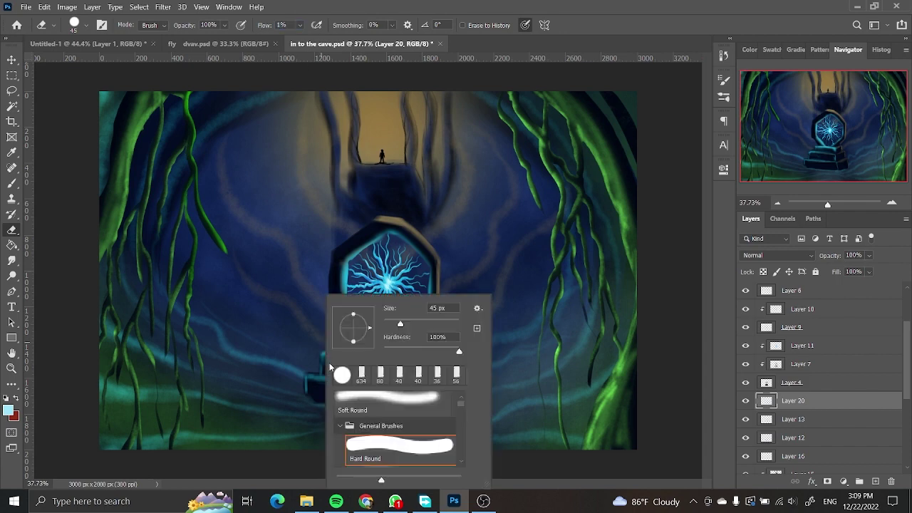
pyautogui.click(724, 79)
pyautogui.press('F5')
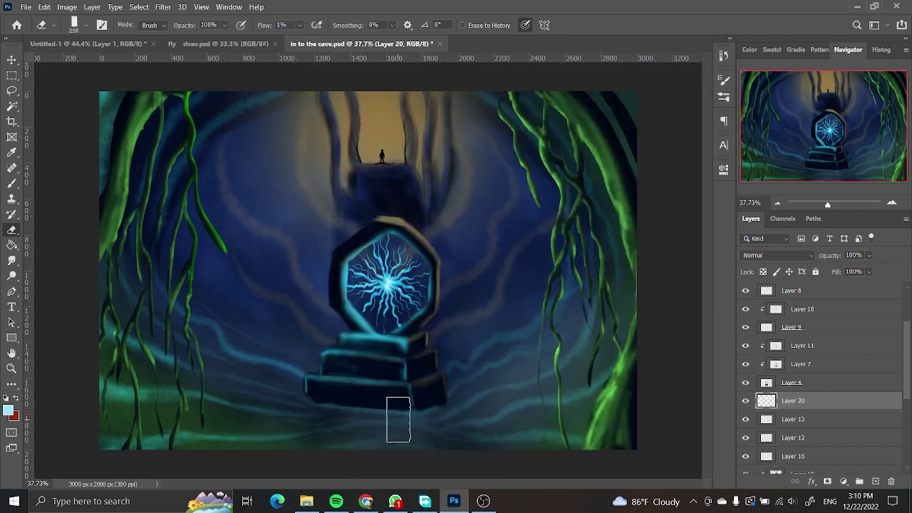
pyautogui.moveTo(397, 417); pyautogui.dragTo(447, 441)
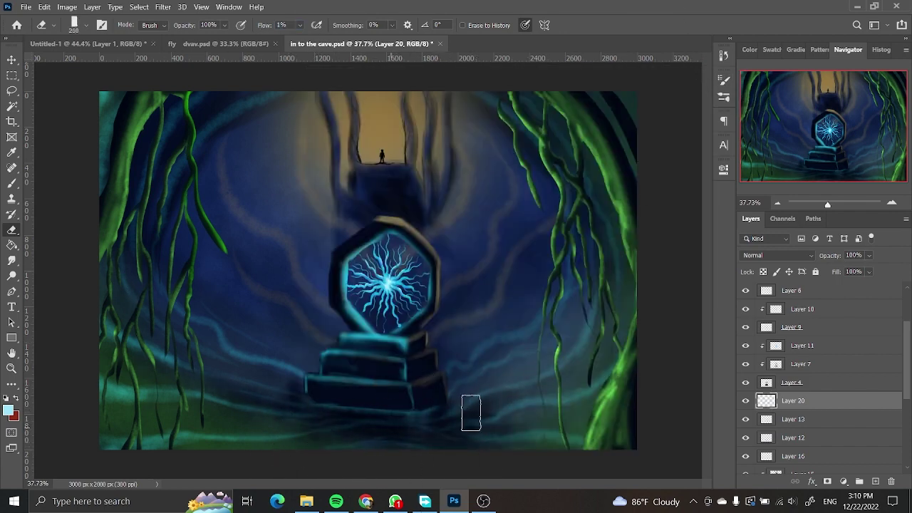
pyautogui.scroll(-3, 412, 418)
pyautogui.scroll(3, 399, 321)
pyautogui.scroll(-2, 387, 249)
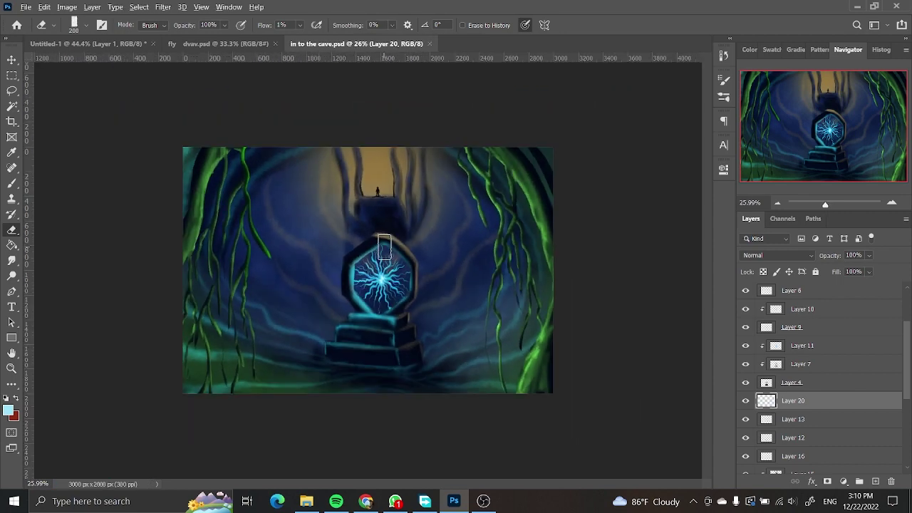
pyautogui.scroll(-2, 384, 247)
pyautogui.hotkey('ctrl', 'shift', 'alt', 'n')
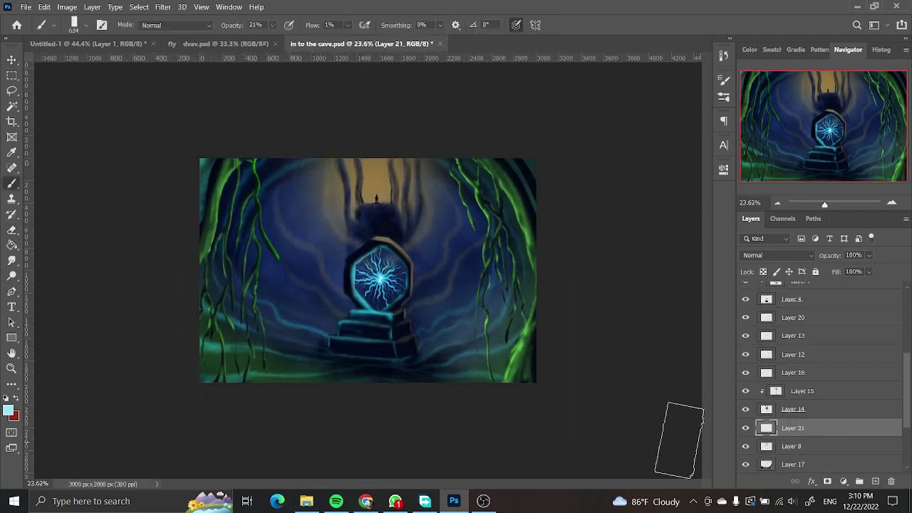
# Brighten the glow at the top of the doorway with pale yellow on Layer 21.
pyautogui.rightClick(433, 246)
pyautogui.click(9, 410)
pyautogui.click(730, 269)
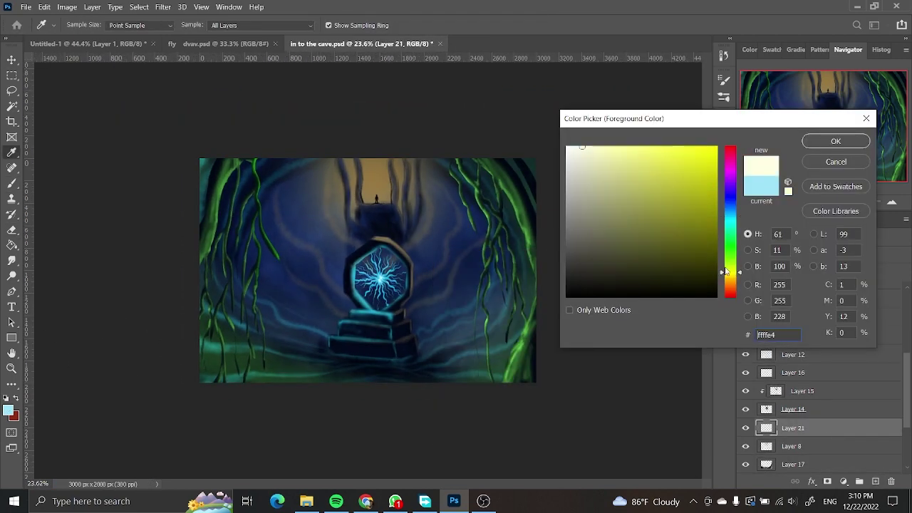
pyautogui.press('Return')
pyautogui.moveTo(377, 193); pyautogui.dragTo(385, 223)
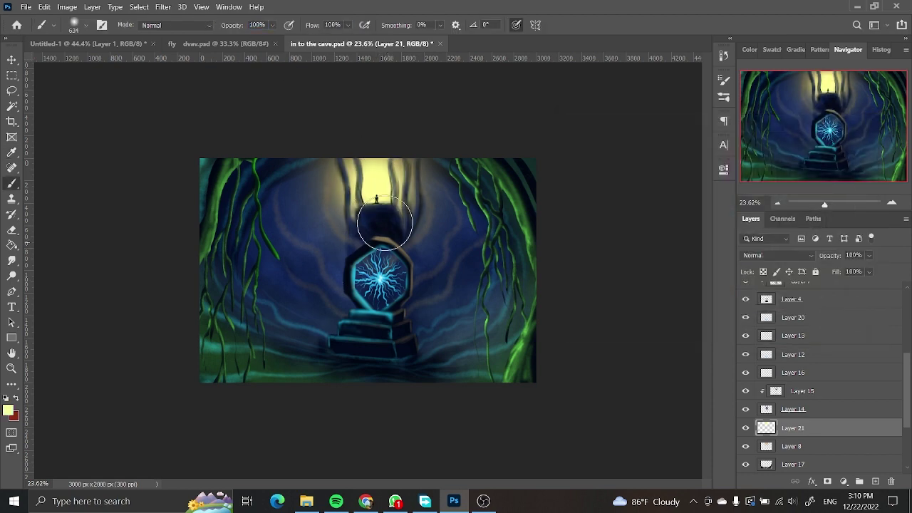
pyautogui.scroll(2, 367, 276)
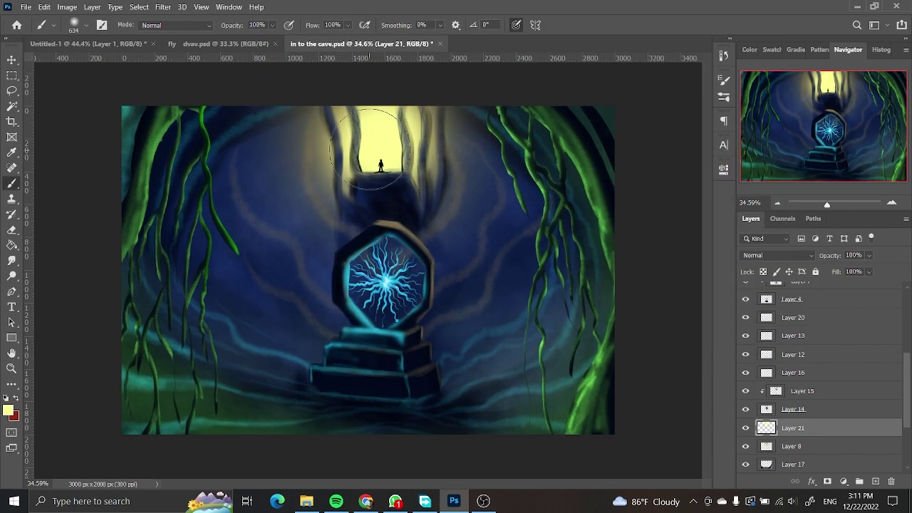
# On new Layer 23, paint a faint diagonal light ray with a small soft brush.
pyautogui.click(793, 354)
pyautogui.click(876, 481)
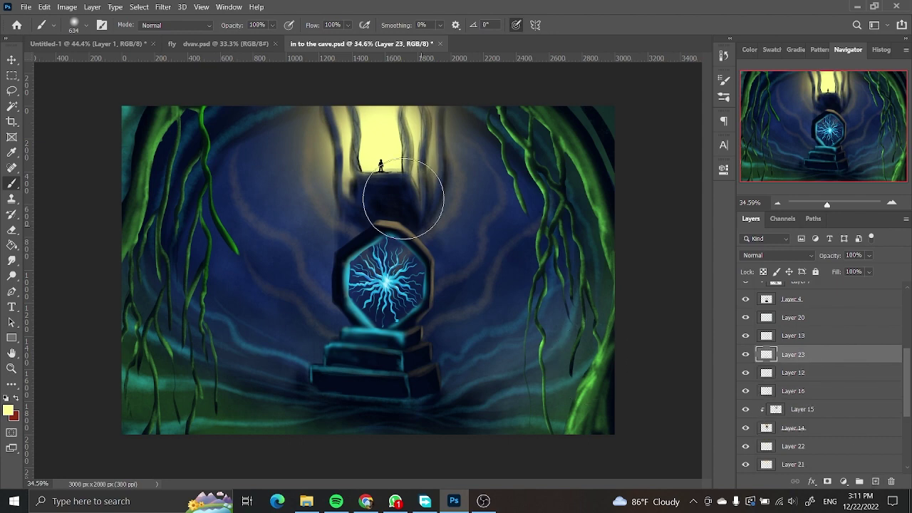
pyautogui.rightClick(356, 146)
pyautogui.press('Return')
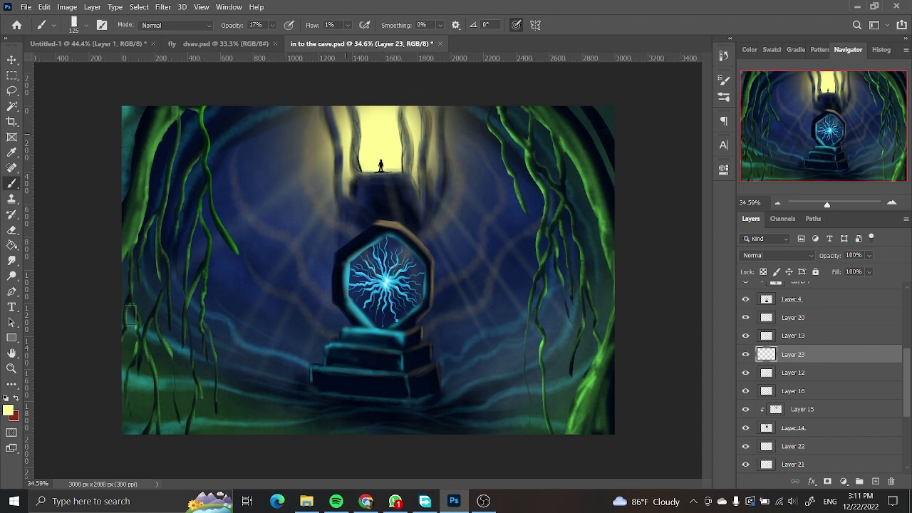
pyautogui.moveTo(431, 142); pyautogui.dragTo(631, 277)
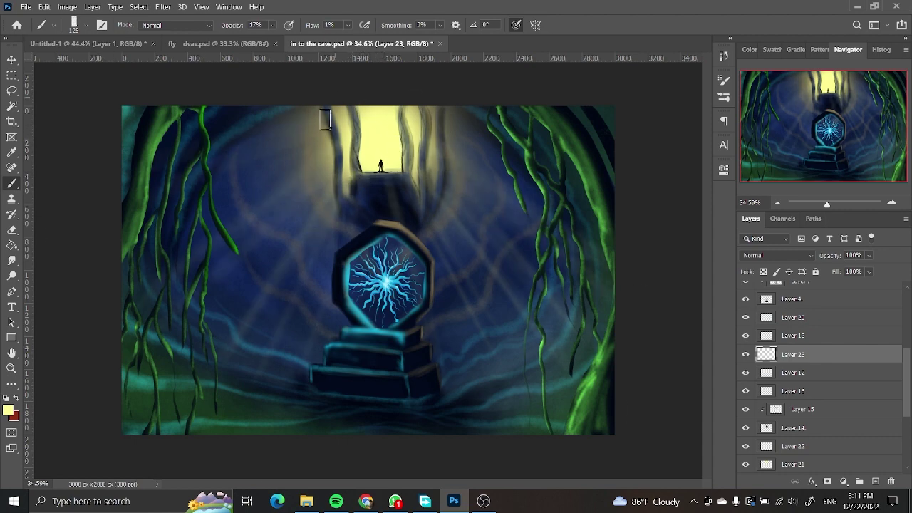
# Blur the faint rays, zoom in on the portal, and add Layer 24.
pyautogui.scroll(-1, 387, 149)
pyautogui.click(163, 6)
pyautogui.click(326, 171)
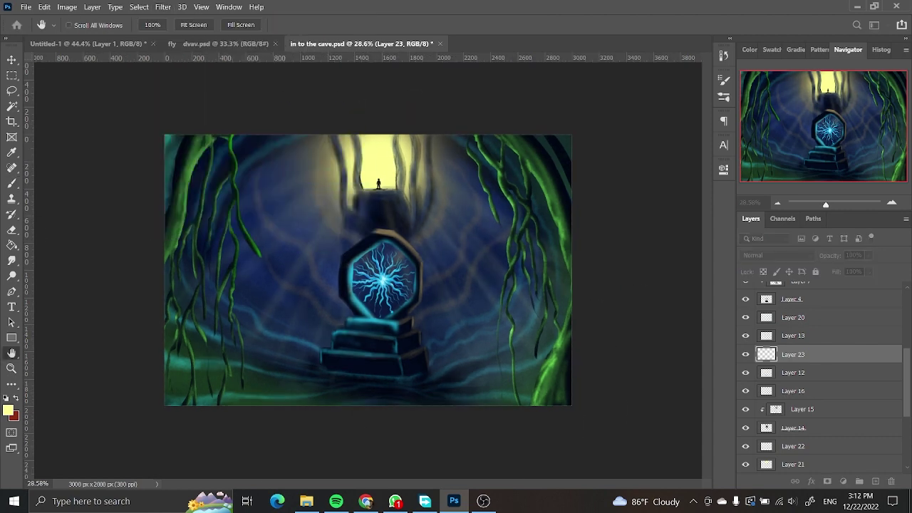
pyautogui.moveTo(826, 203); pyautogui.dragTo(827, 204)
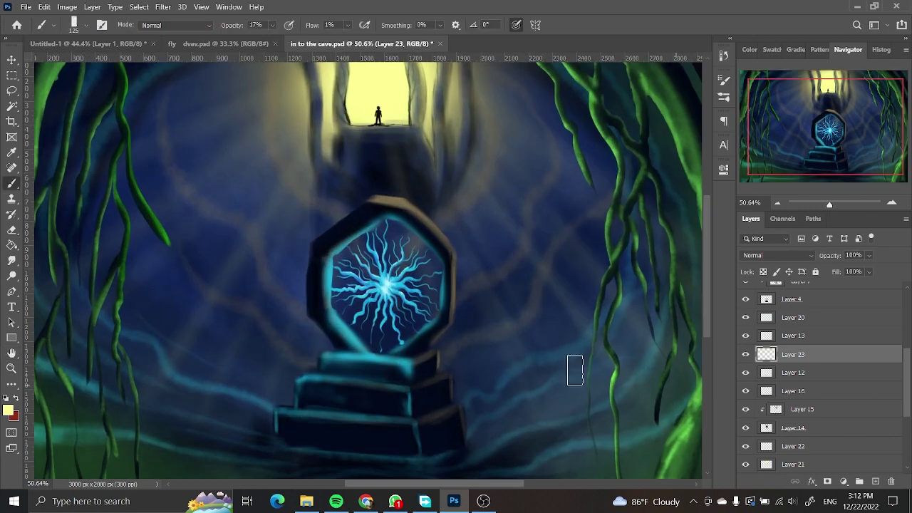
pyautogui.hotkey('ctrl', 'shift', 'alt', 'n')
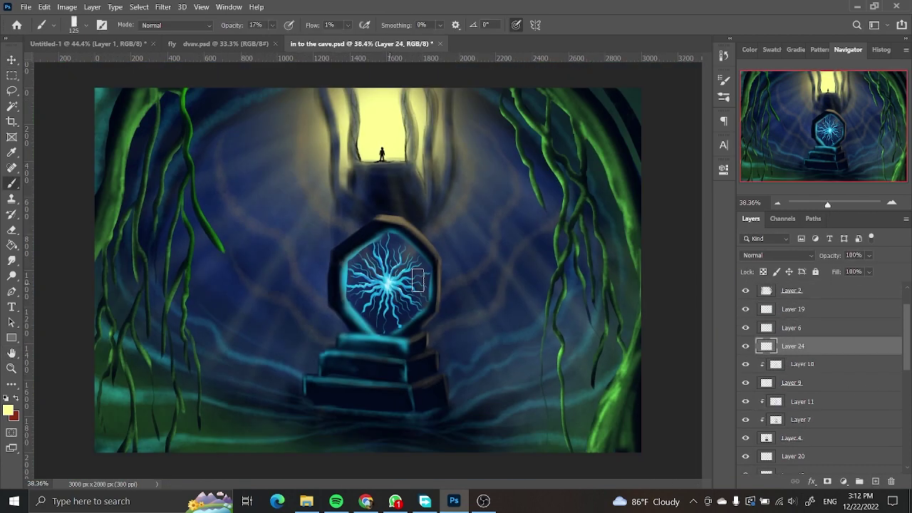
# Sample the portal's cyan and paint beams radiating down, right and upper right on Layer 24.
pyautogui.keyDown('alt'); pyautogui.click(418, 280); pyautogui.keyUp('alt')
pyautogui.scroll(-2, 384, 284)
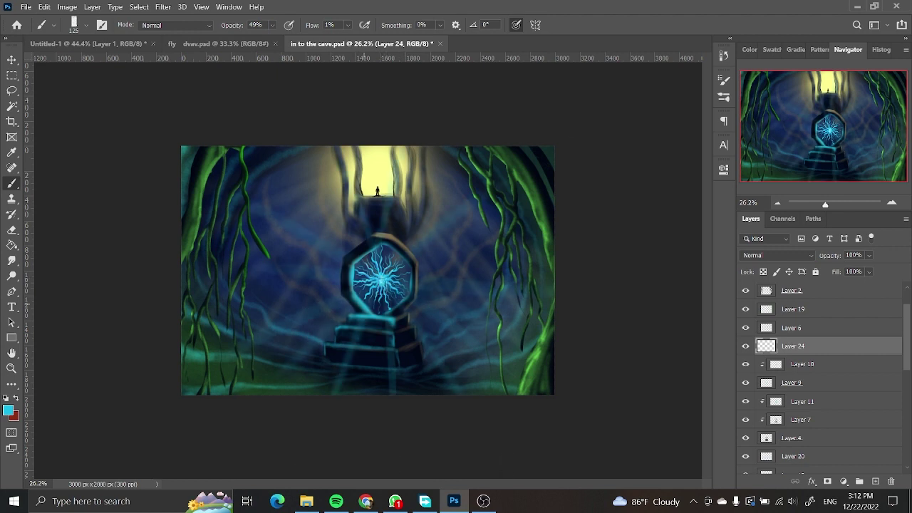
pyautogui.moveTo(376, 301); pyautogui.dragTo(456, 392)
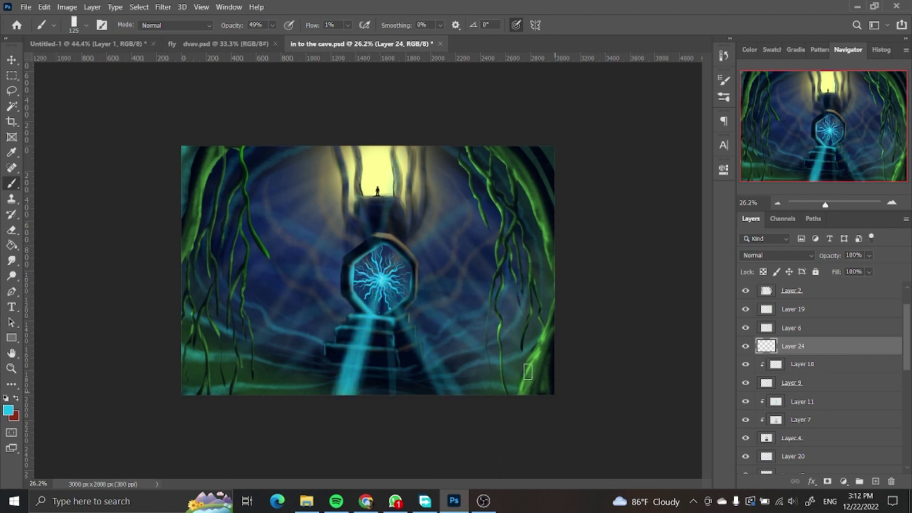
pyautogui.moveTo(396, 285); pyautogui.dragTo(498, 349)
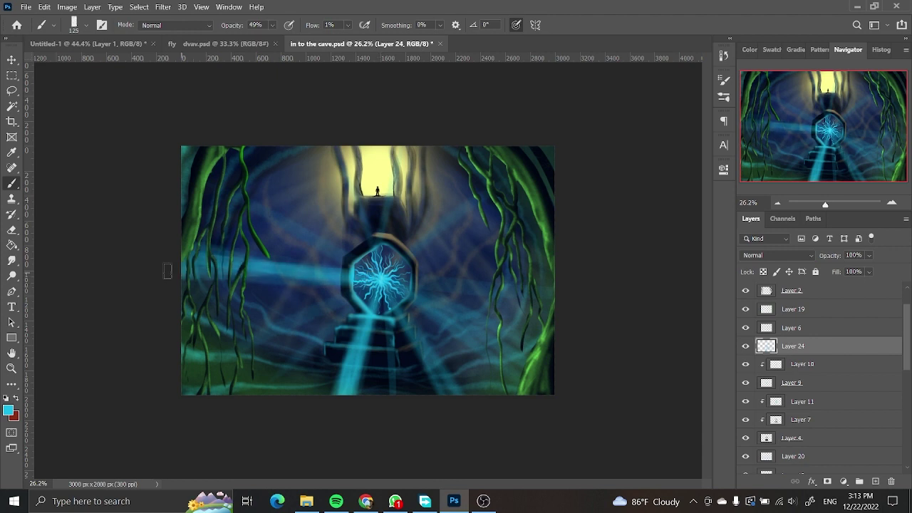
pyautogui.moveTo(390, 277)
pyautogui.mouseDown()
pyautogui.moveTo(499, 350)
pyautogui.moveTo(500, 369)
pyautogui.mouseUp()
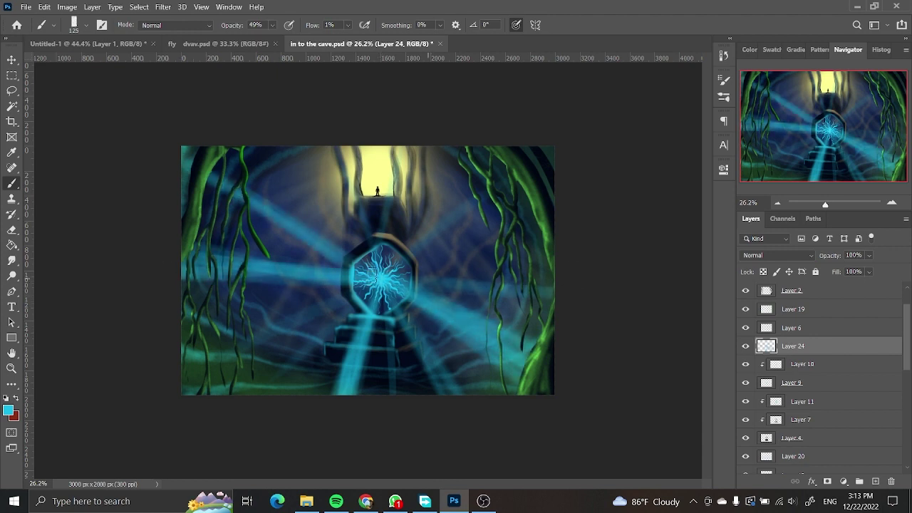
pyautogui.moveTo(390, 278); pyautogui.dragTo(474, 276)
pyautogui.moveTo(404, 268); pyautogui.dragTo(503, 155)
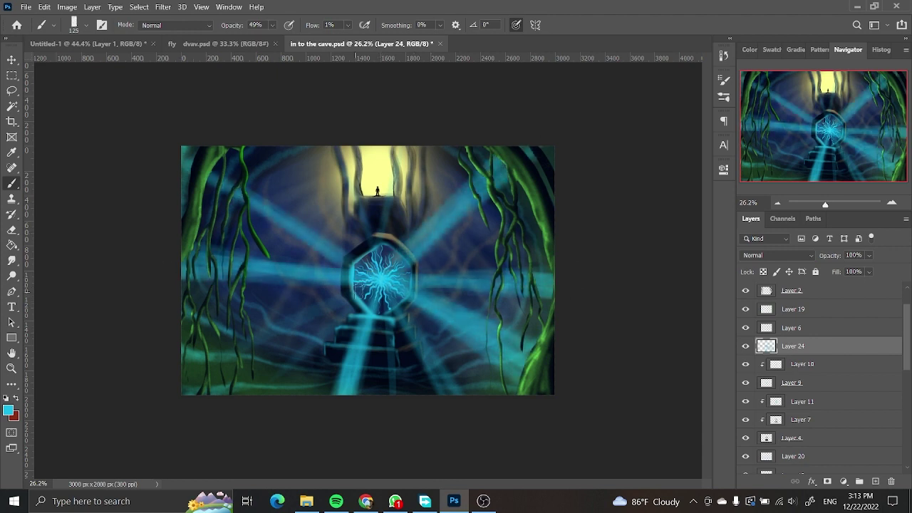
pyautogui.moveTo(364, 283)
pyautogui.mouseDown()
pyautogui.moveTo(213, 389)
pyautogui.moveTo(483, 405)
pyautogui.mouseUp()
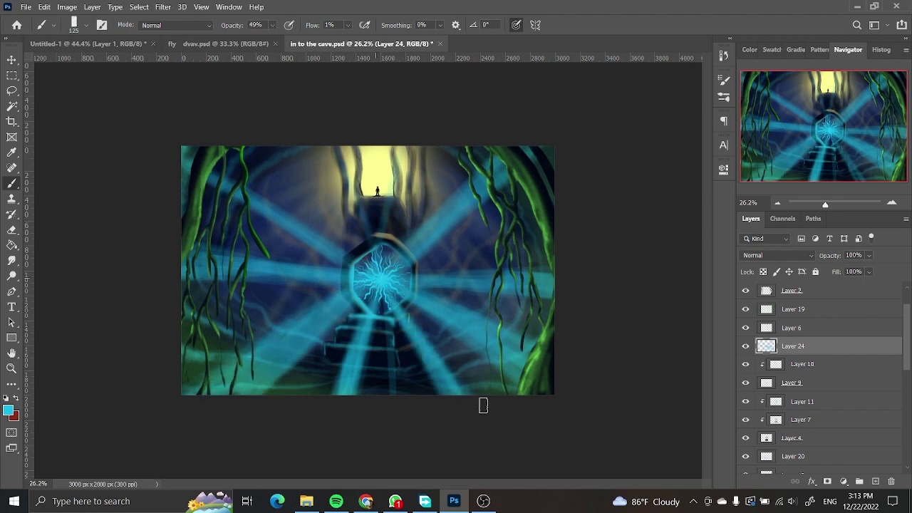
# Gaussian Blur the cyan beams and set the layer's blend mode to Color Dodge.
pyautogui.click(163, 6)
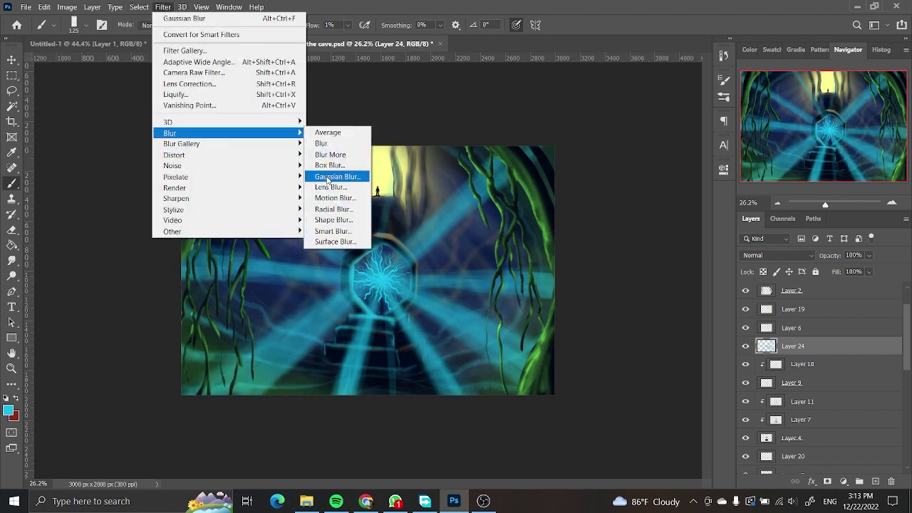
pyautogui.click(346, 175)
pyautogui.press('b')
pyautogui.click(776, 255)
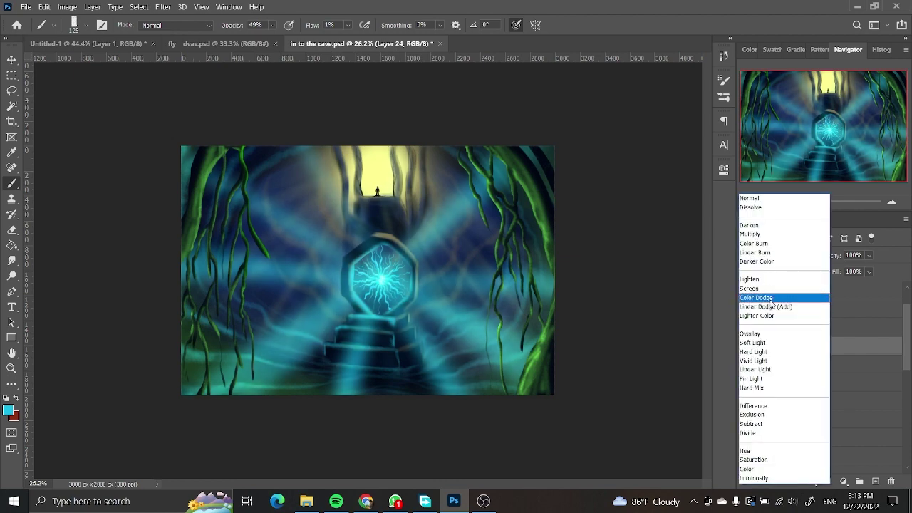
pyautogui.click(759, 297)
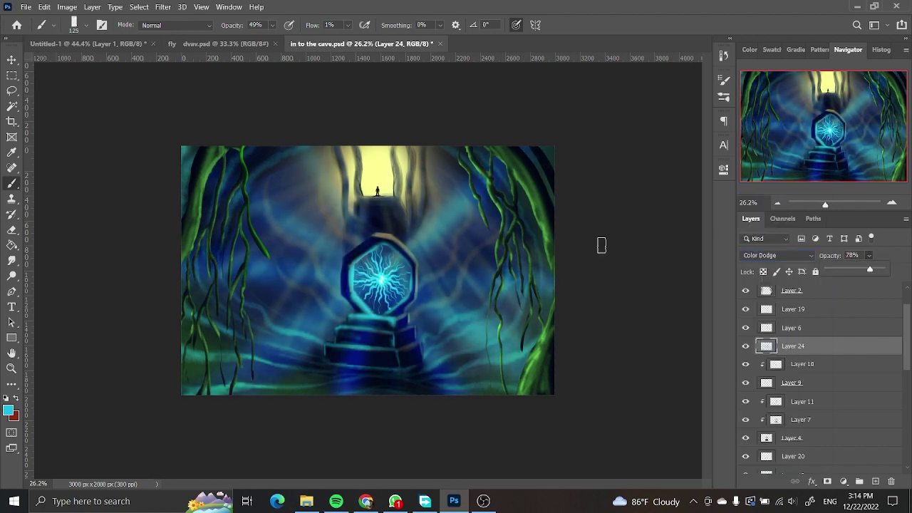
# Select all the painting layers and group them into Group 1 with Ctrl+G.
pyautogui.click(820, 382)
pyautogui.scroll(-5, 820, 384)
pyautogui.keyDown('shift'); pyautogui.click(820, 456); pyautogui.keyUp('shift')
pyautogui.hotkey('ctrl', 'g')
# Merge Group 1 into one layer, convert it for Smart Filters, and add a hidden Color Dodge copy.
pyautogui.rightClick(773, 294)
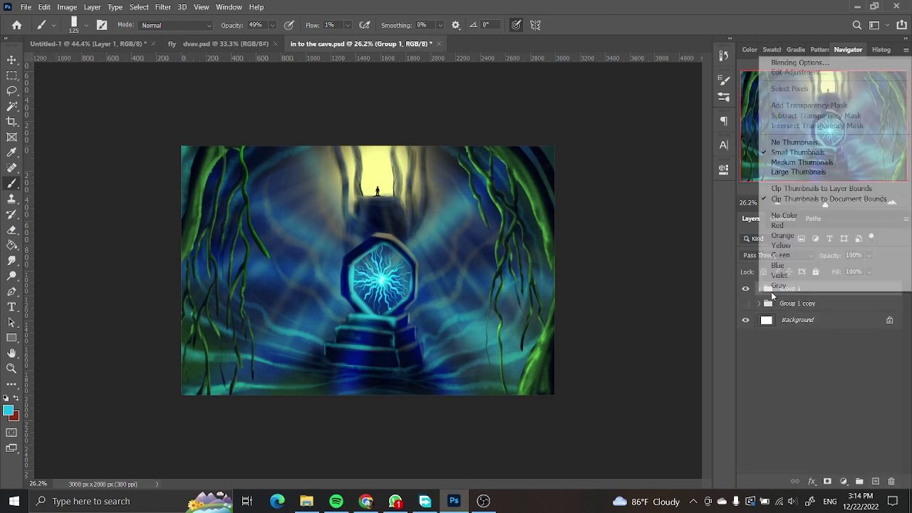
pyautogui.press('Escape')
pyautogui.hotkey('ctrl', 'e')
pyautogui.scroll(2, 697, 154)
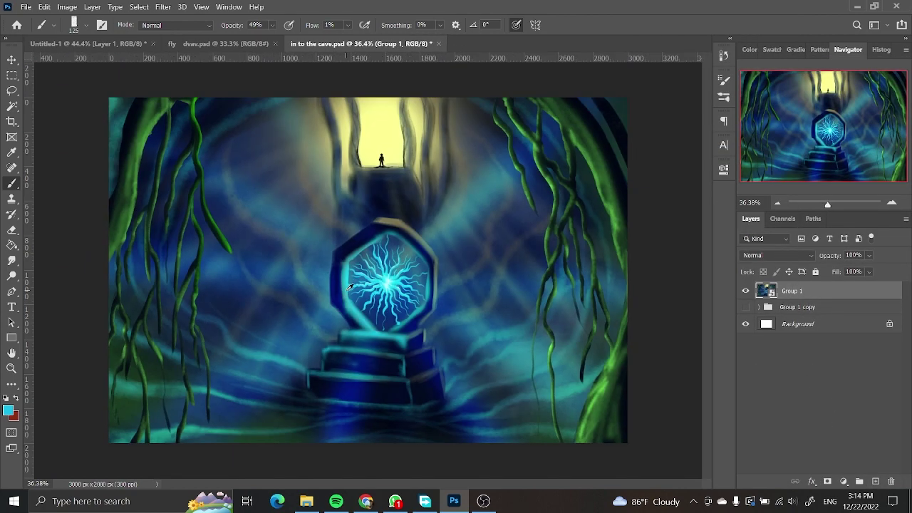
pyautogui.click(163, 6)
pyautogui.click(685, 261)
pyautogui.click(768, 256)
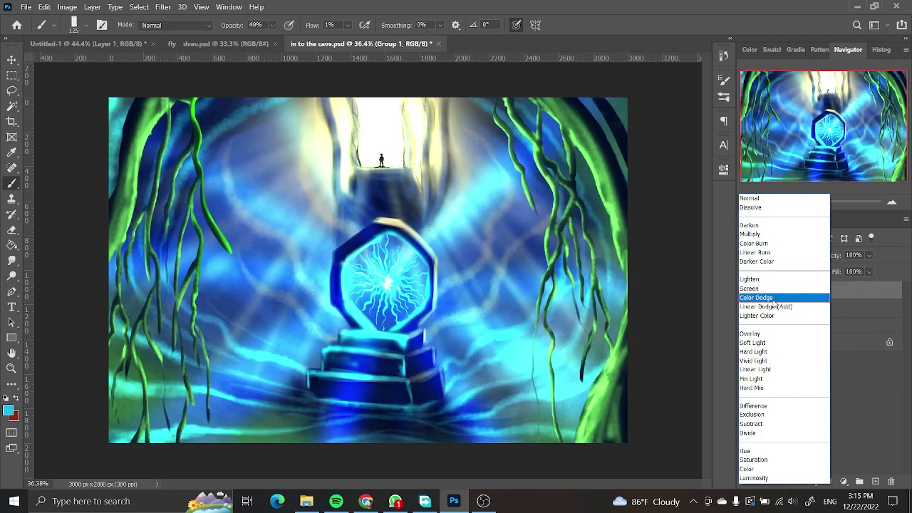
pyautogui.click(773, 298)
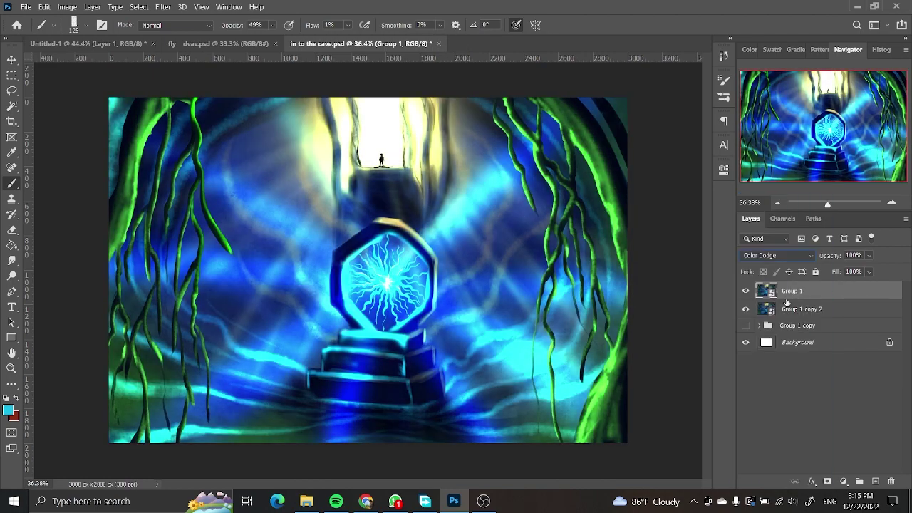
pyautogui.click(745, 291)
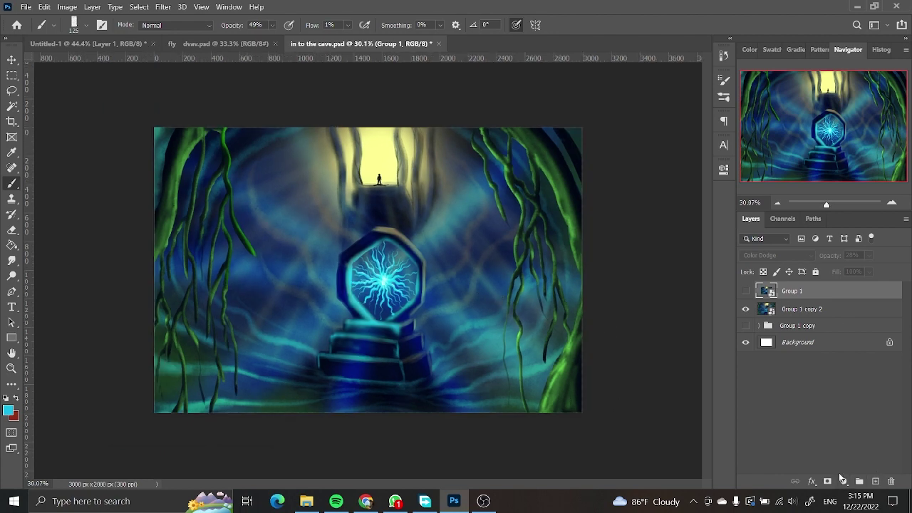
# Add a Brightness/Contrast adjustment layer set to brightness 25 and contrast 52.
pyautogui.click(844, 481)
pyautogui.click(844, 305)
pyautogui.moveTo(618, 266)
pyautogui.mouseDown()
pyautogui.moveTo(654, 263)
pyautogui.moveTo(624, 292)
pyautogui.mouseUp()
# Add a Levels adjustment layer with input levels 9, 1.22 and 225.
pyautogui.click(695, 164)
pyautogui.click(844, 481)
pyautogui.click(833, 319)
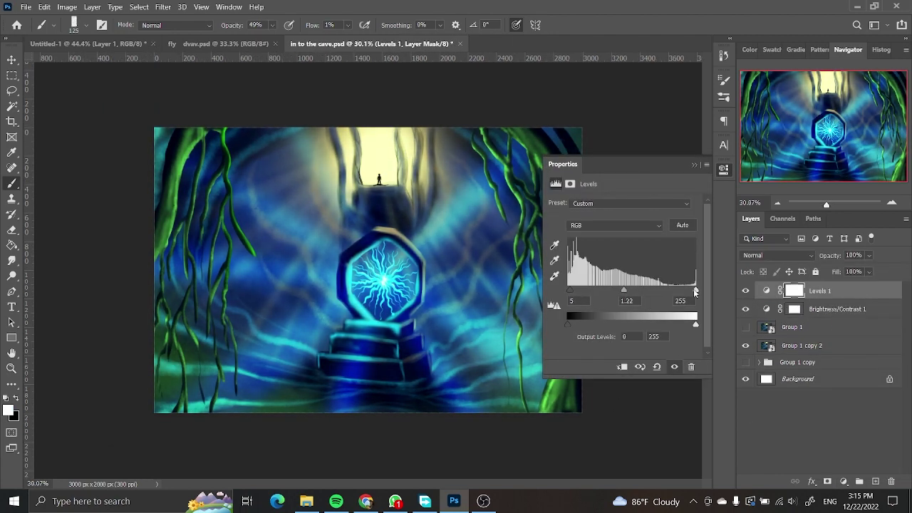
pyautogui.moveTo(695, 290); pyautogui.dragTo(681, 291)
pyautogui.moveTo(569, 291); pyautogui.dragTo(570, 291)
pyautogui.moveTo(681, 291); pyautogui.dragTo(689, 291)
pyautogui.click(695, 166)
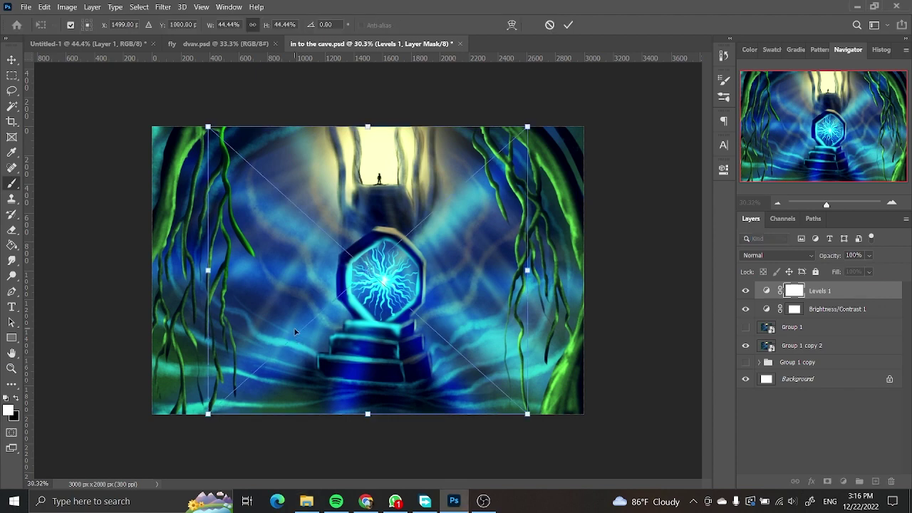
# Shrink the FLYLUZZ Art Lab logo and place it in the bottom-right corner.
pyautogui.moveTo(525, 265); pyautogui.dragTo(325, 311)
pyautogui.moveTo(270, 364)
pyautogui.mouseDown()
pyautogui.moveTo(575, 376)
pyautogui.moveTo(558, 401)
pyautogui.mouseUp()
pyautogui.press('Return')
# Switch to the Brush, add a new empty layer, and set the foreground colour to black.
pyautogui.press('b')
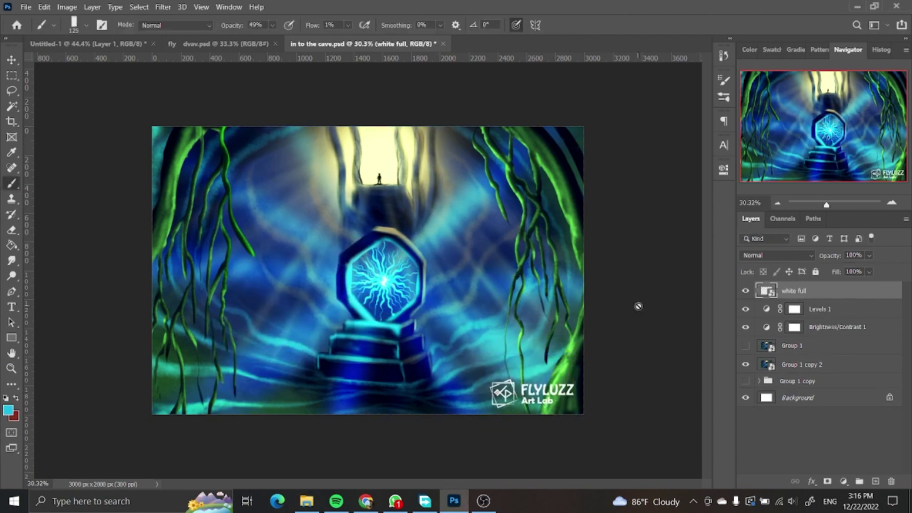
pyautogui.hotkey('ctrl', 'shift', 'alt', 'n')
pyautogui.click(8, 410)
pyautogui.click(716, 296)
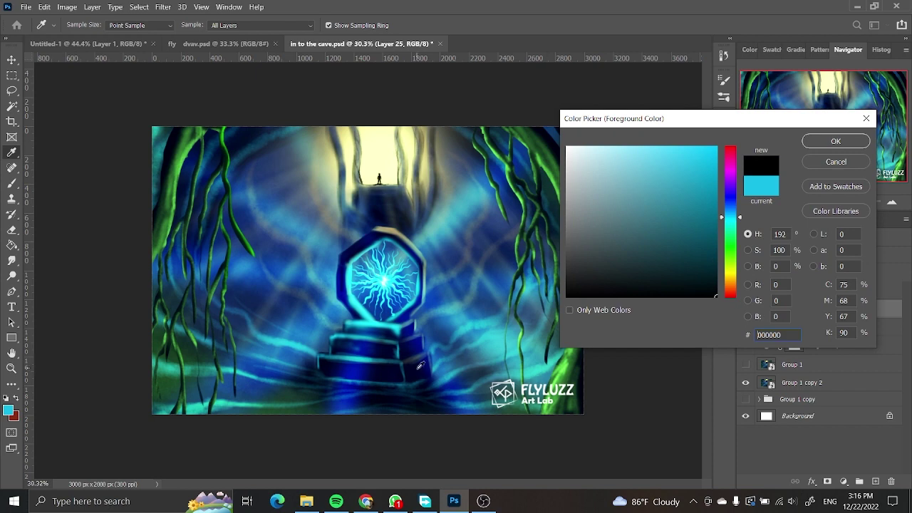
pyautogui.click(836, 141)
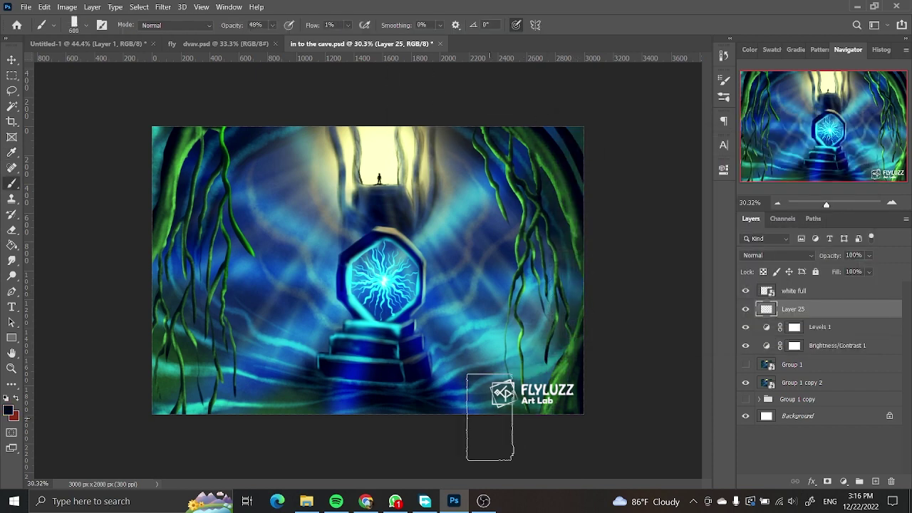